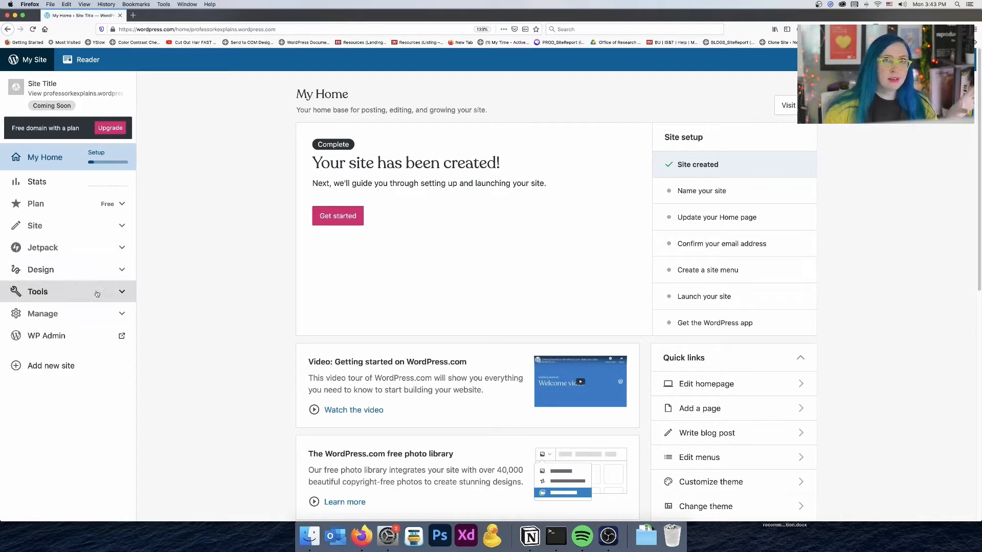
Open the site's theme gallery and browse down to the Advanced Themes section
{"action": "left_click", "coordinate": [120, 272]}
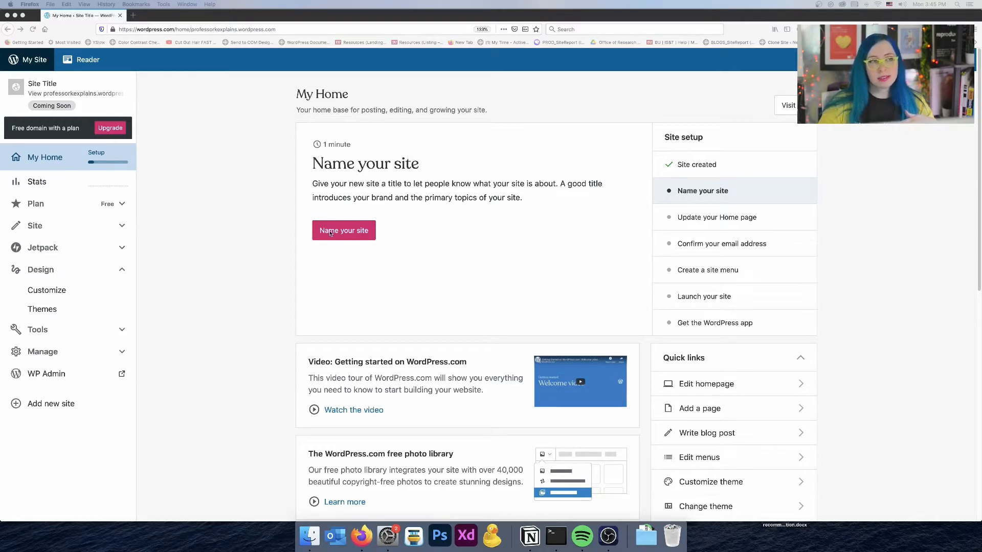
{"action": "left_click", "coordinate": [43, 309]}
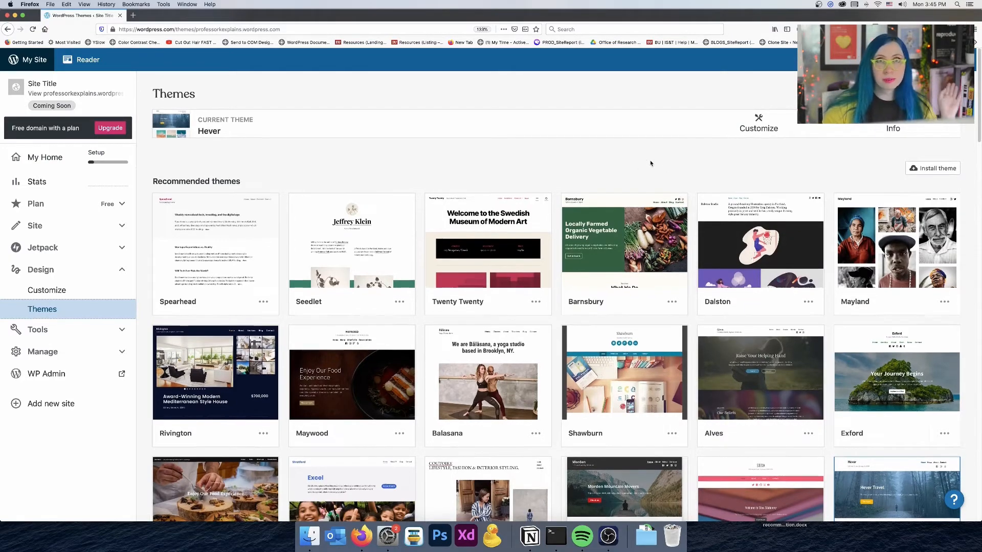
{"action": "scroll", "coordinate": [646, 161], "scroll_direction": "down", "scroll_amount": 8}
{"action": "scroll", "coordinate": [652, 161], "scroll_direction": "down", "scroll_amount": 4}
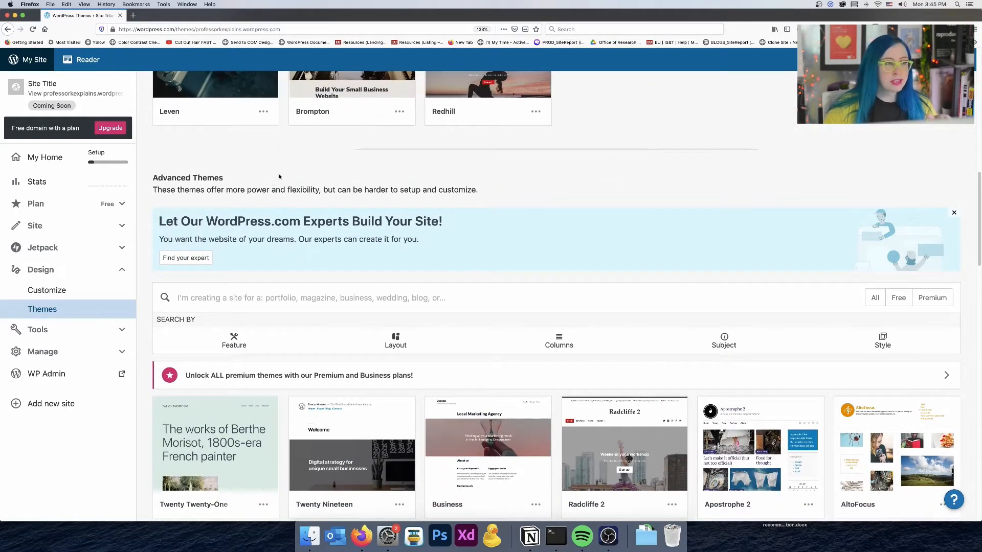
{"action": "key", "text": "alt+super+8"}
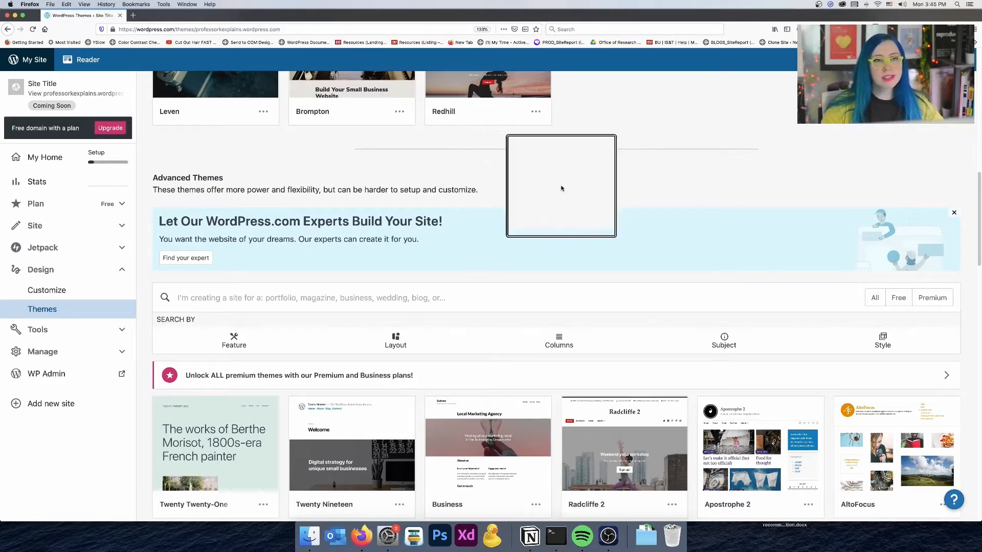
{"action": "key", "text": "alt+super+8"}
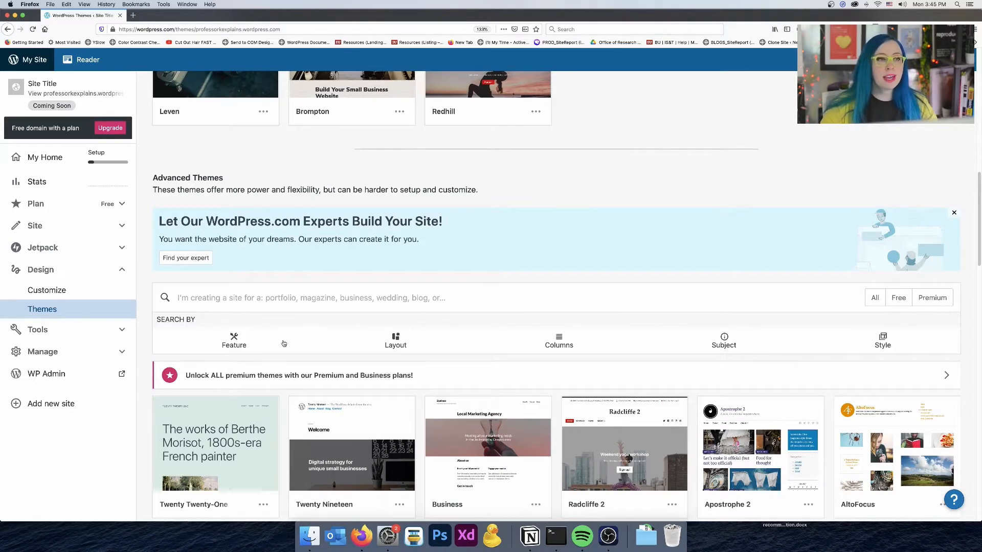
Filter the advanced themes by the Portfolio subject and limit them to free themes
{"action": "scroll", "coordinate": [284, 344], "scroll_direction": "down", "scroll_amount": 3}
{"action": "left_click", "coordinate": [300, 233]}
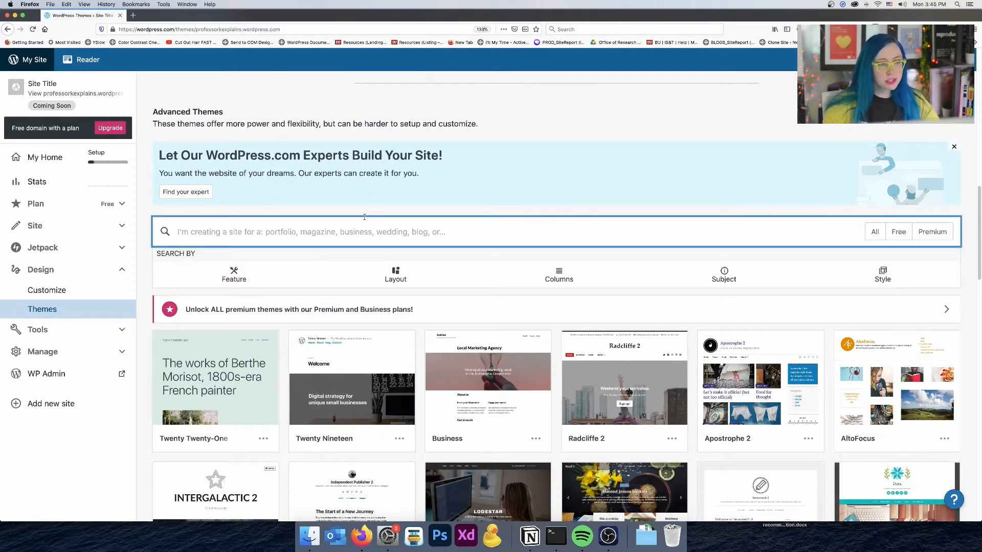
{"action": "type", "text": "portf"}
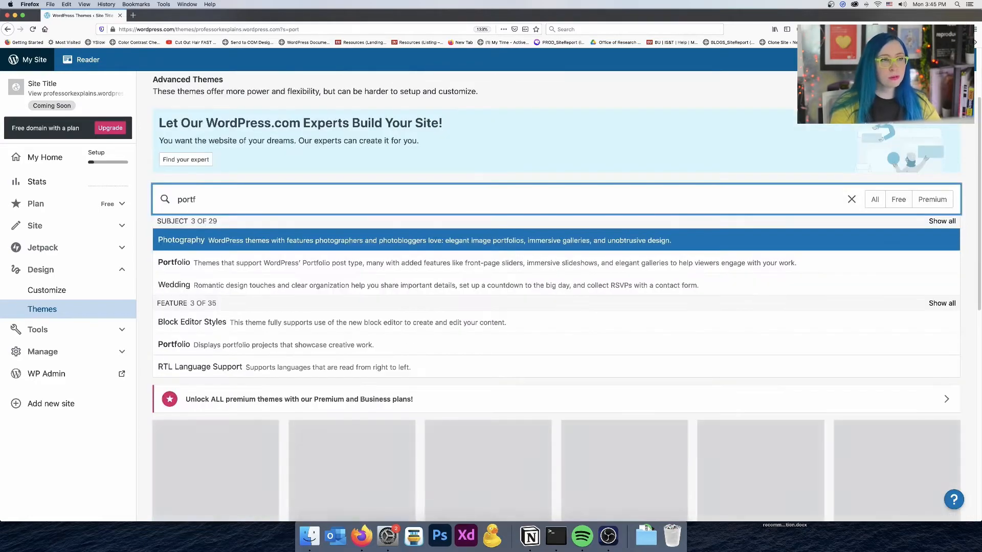
{"action": "left_click", "coordinate": [317, 267]}
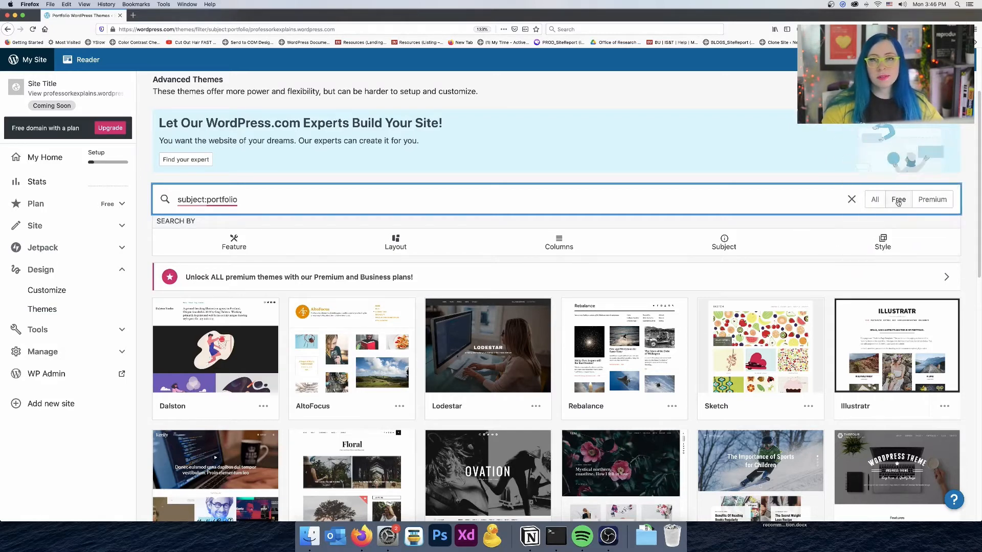
{"action": "left_click", "coordinate": [898, 200]}
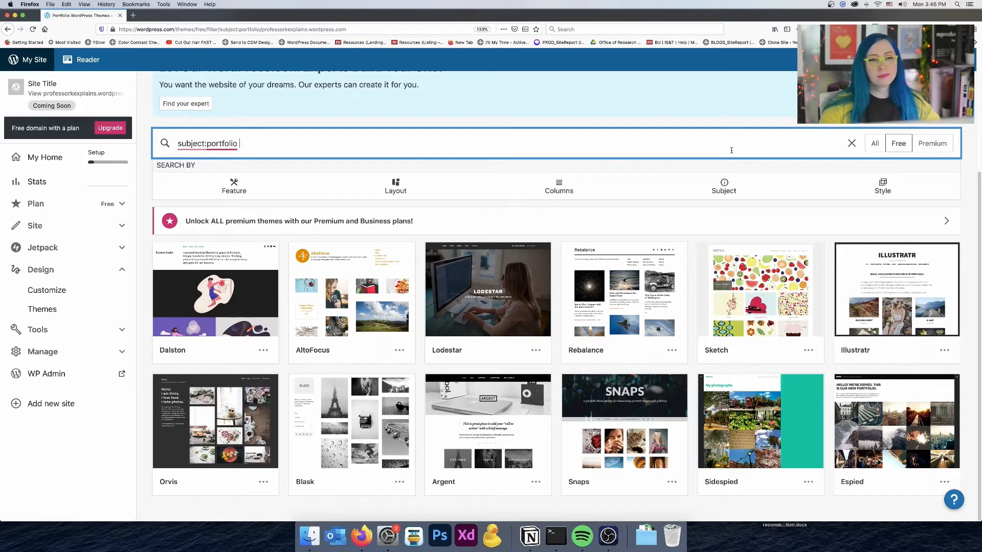
Preview the live demo of the Rebalance theme and activate the theme for the site
{"action": "mouse_move", "coordinate": [622, 276]}
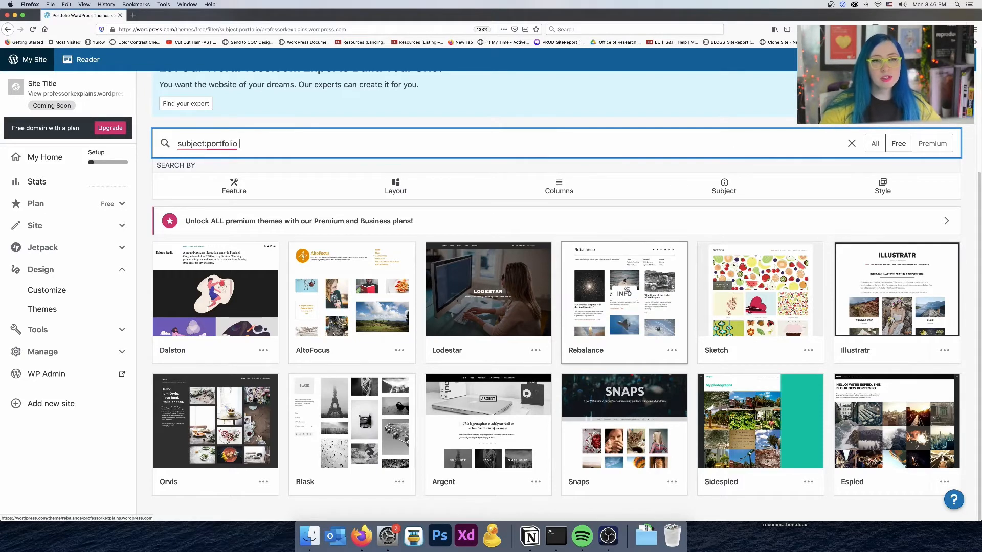
{"action": "left_click", "coordinate": [625, 313]}
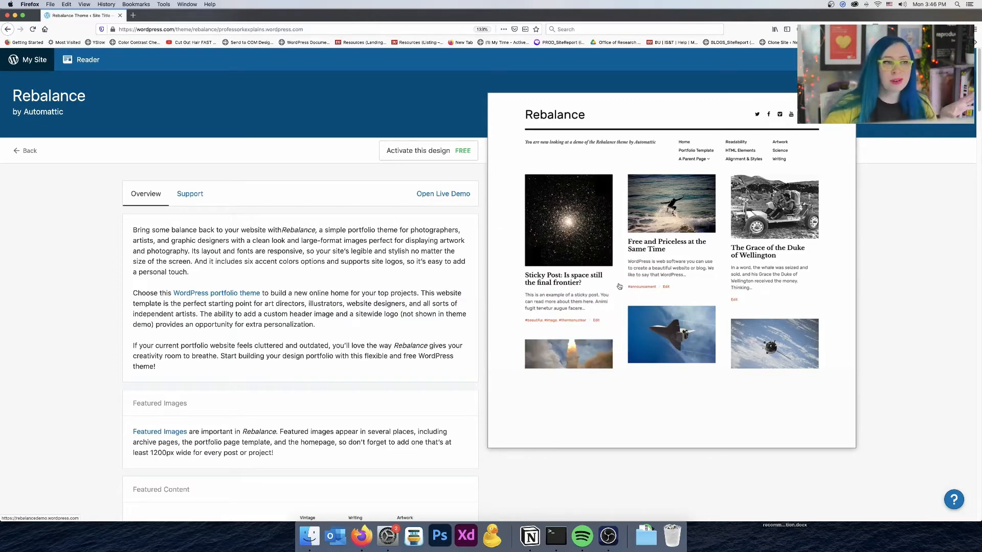
{"action": "left_click", "coordinate": [443, 194]}
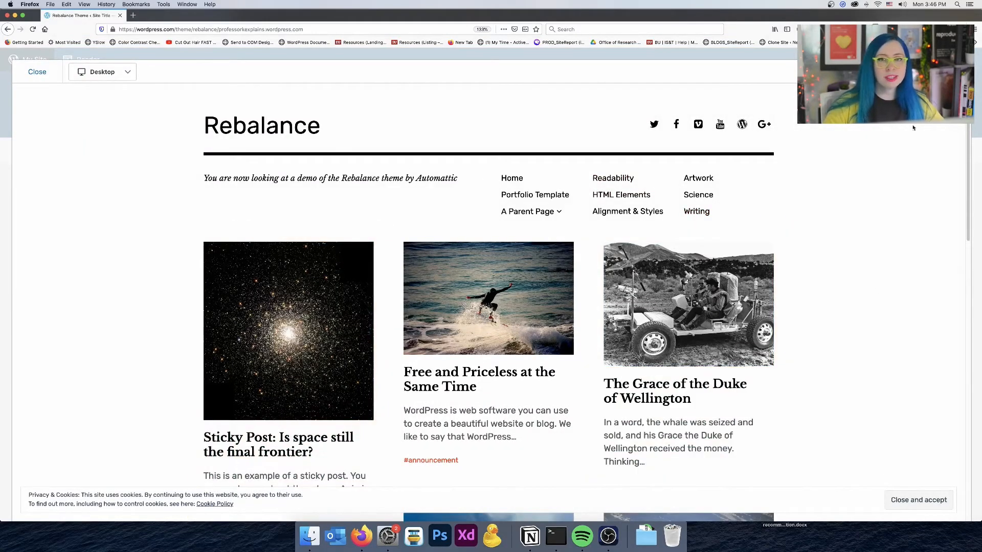
{"action": "left_click", "coordinate": [923, 71]}
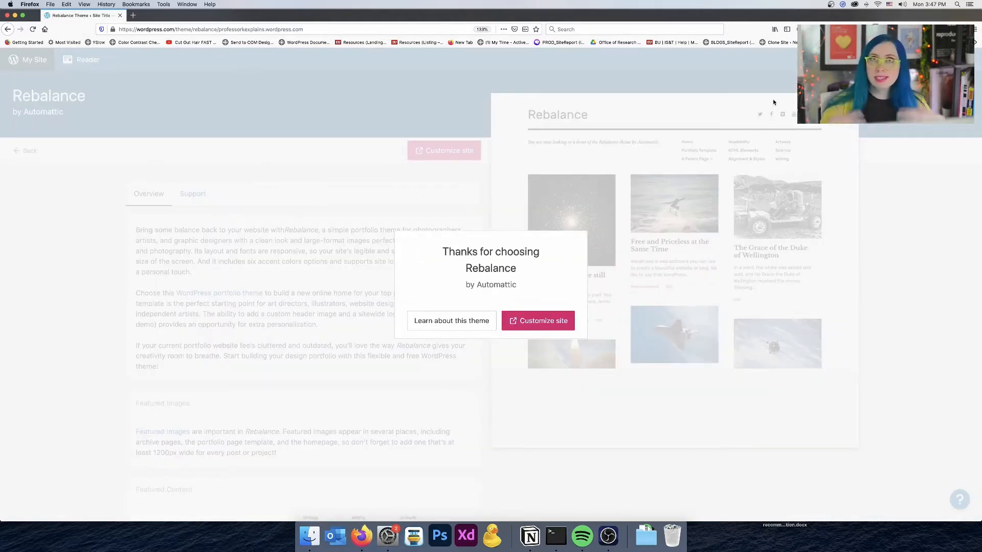
Start customizing the site and change the site title to "Professor K. Explains"
{"action": "left_click", "coordinate": [527, 320]}
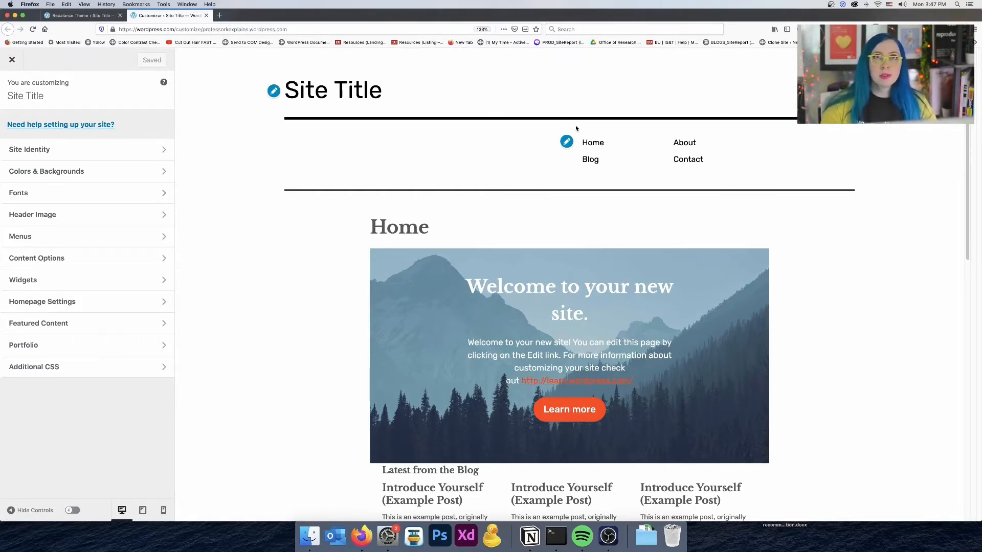
{"action": "left_click", "coordinate": [145, 151]}
{"action": "left_click", "coordinate": [72, 219]}
{"action": "triple_click", "coordinate": [85, 219]}
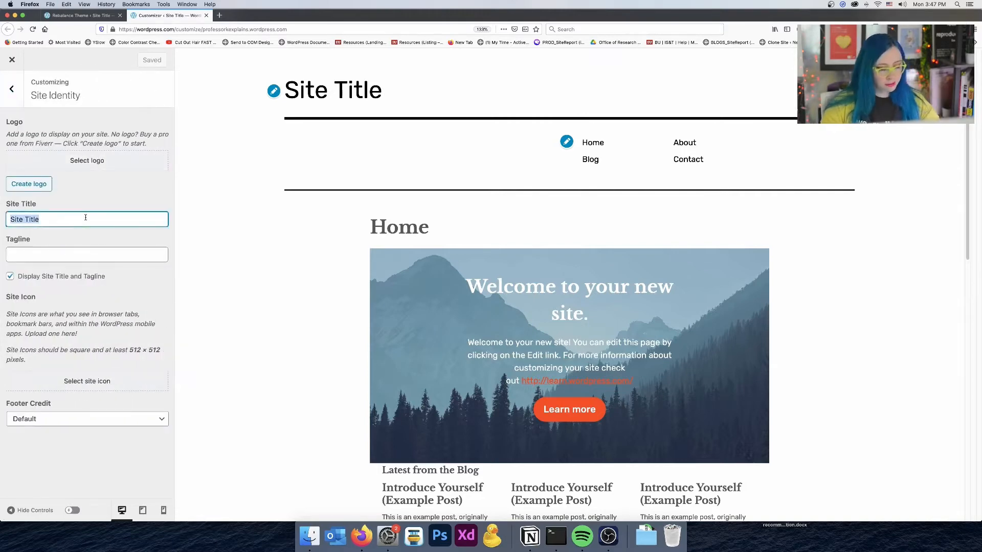
{"action": "type", "text": "Po"}
{"action": "key", "text": "BackSpace"}
{"action": "type", "text": "rofessor K. Explains"}
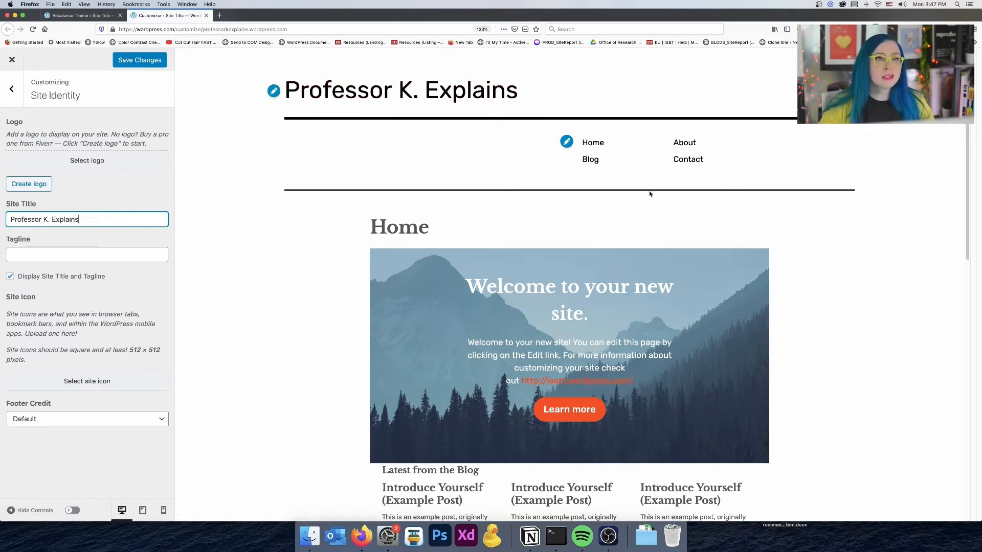
Review the Colors & Backgrounds options and the fonts available for headings
{"action": "left_click", "coordinate": [11, 88]}
{"action": "left_click", "coordinate": [92, 172]}
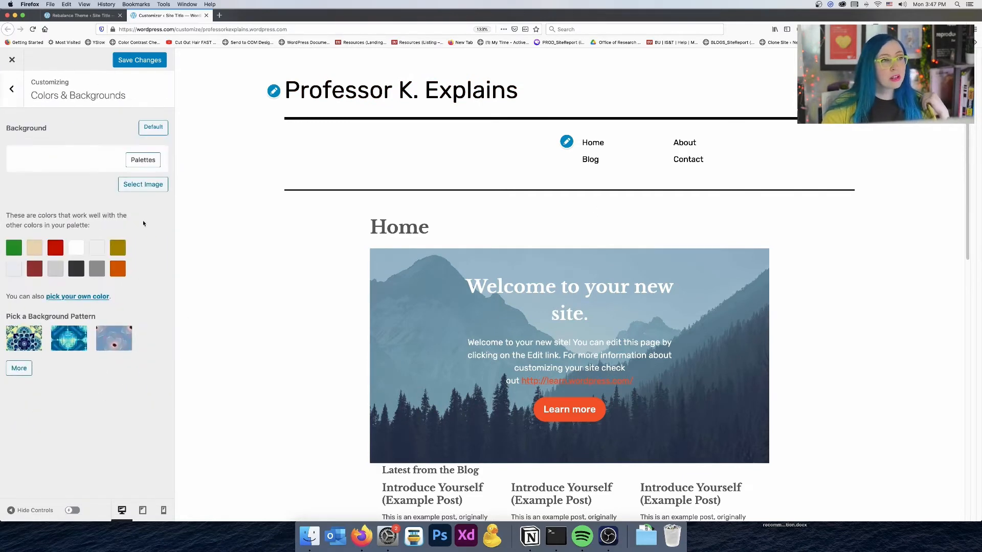
{"action": "left_click", "coordinate": [10, 88]}
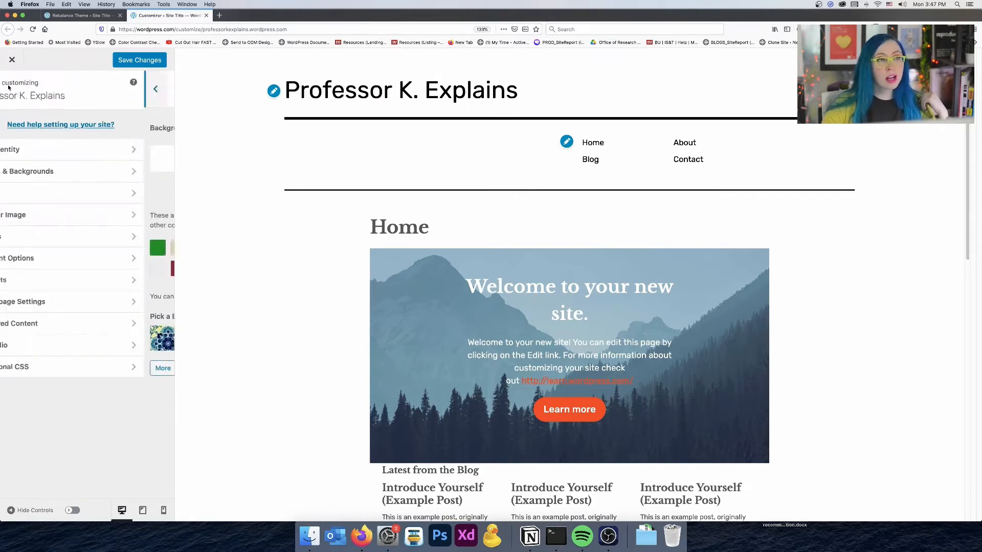
{"action": "left_click", "coordinate": [87, 193]}
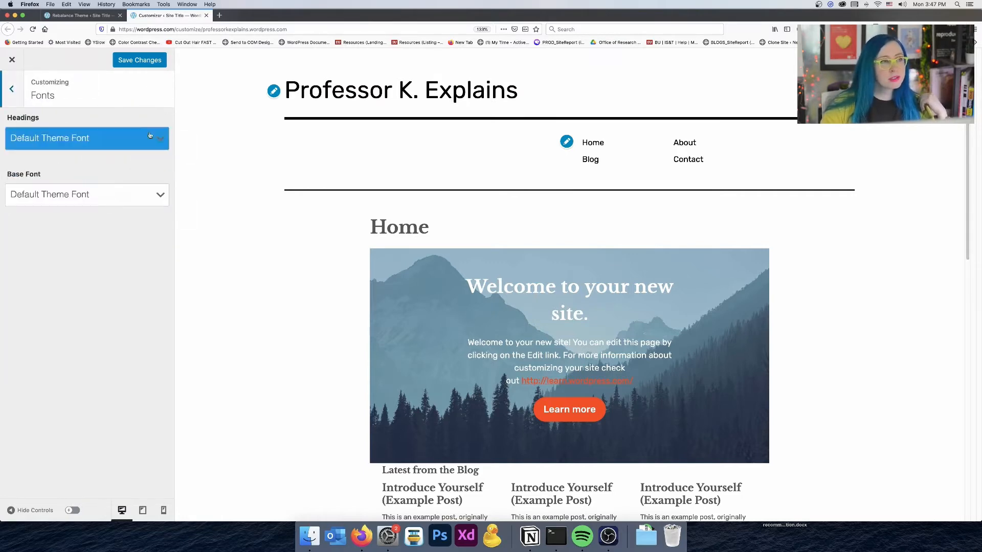
{"action": "left_click", "coordinate": [107, 136]}
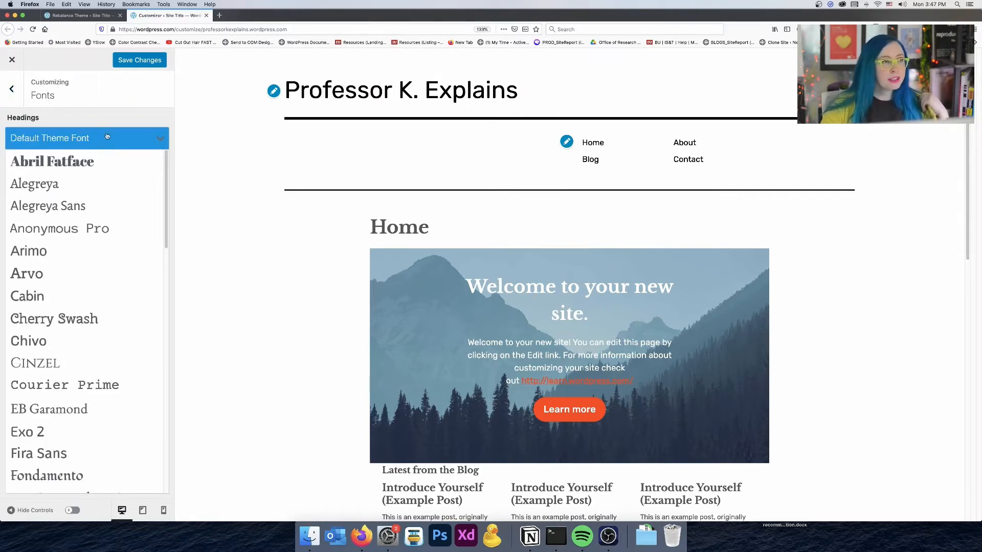
{"action": "left_click", "coordinate": [106, 135]}
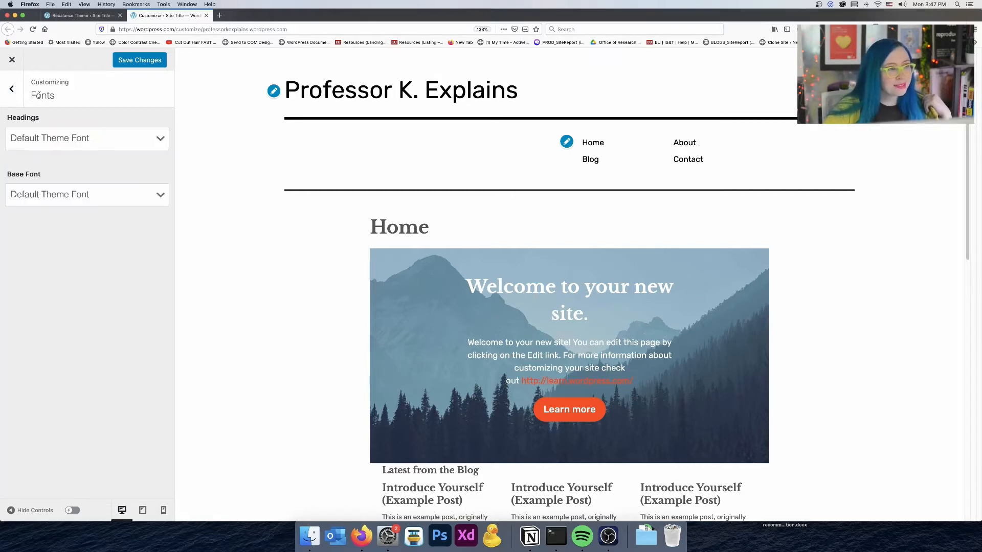
{"action": "left_click", "coordinate": [20, 93]}
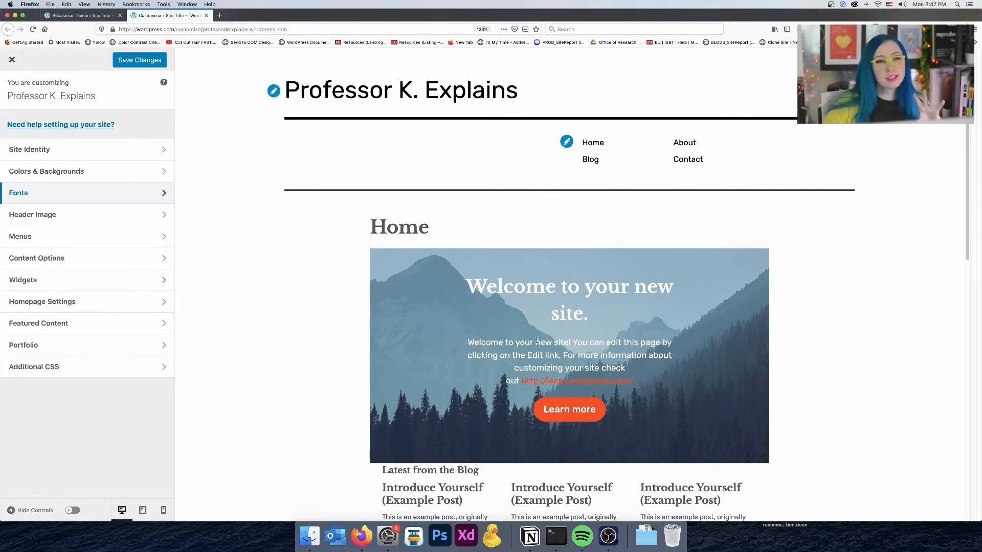
Save the site customizations and return to the My Home dashboard
{"action": "left_click", "coordinate": [140, 59]}
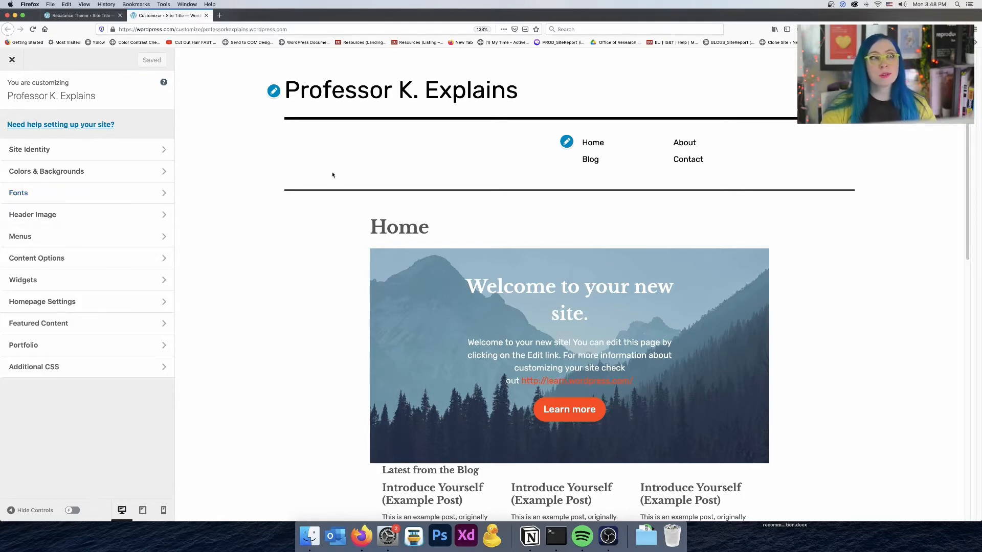
{"action": "left_click", "coordinate": [11, 60]}
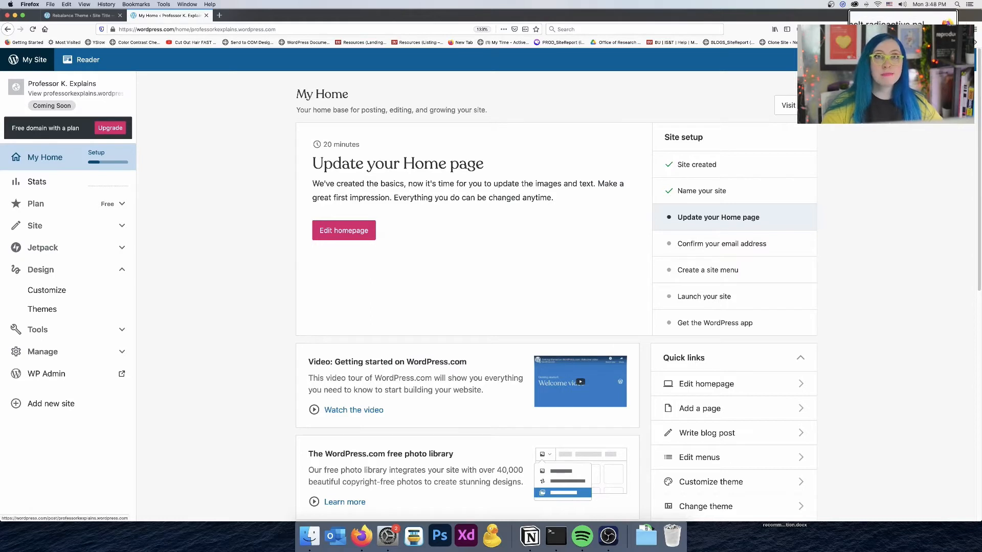
Start a new blog post and go through the editor's welcome guide, then dismiss it
{"action": "left_click", "coordinate": [885, 60]}
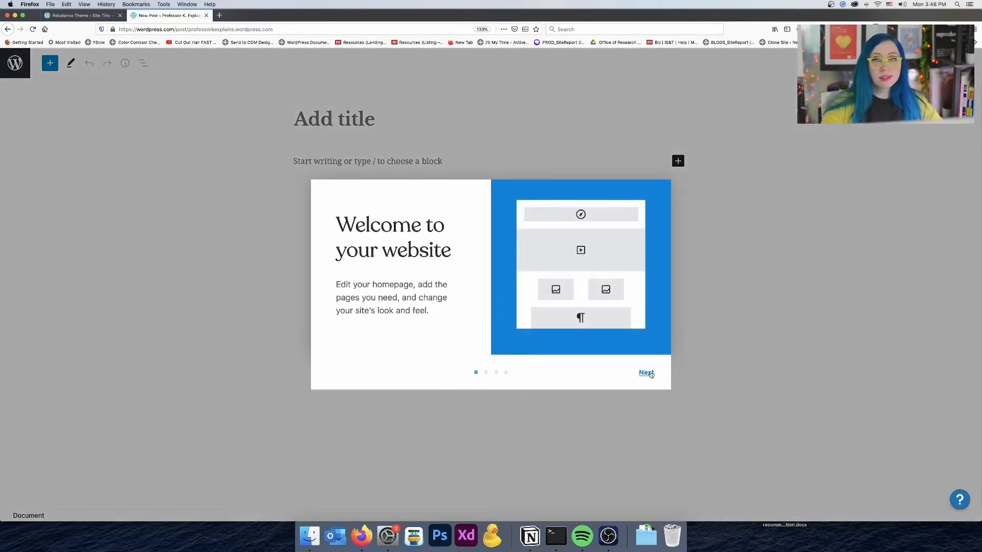
{"action": "left_click", "coordinate": [647, 373]}
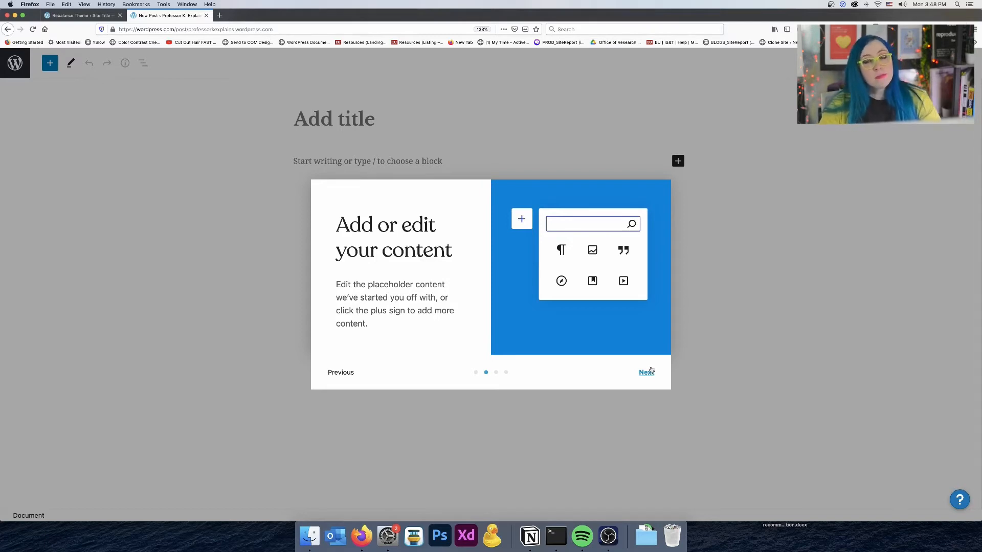
{"action": "left_click", "coordinate": [650, 372]}
{"action": "left_click", "coordinate": [647, 373]}
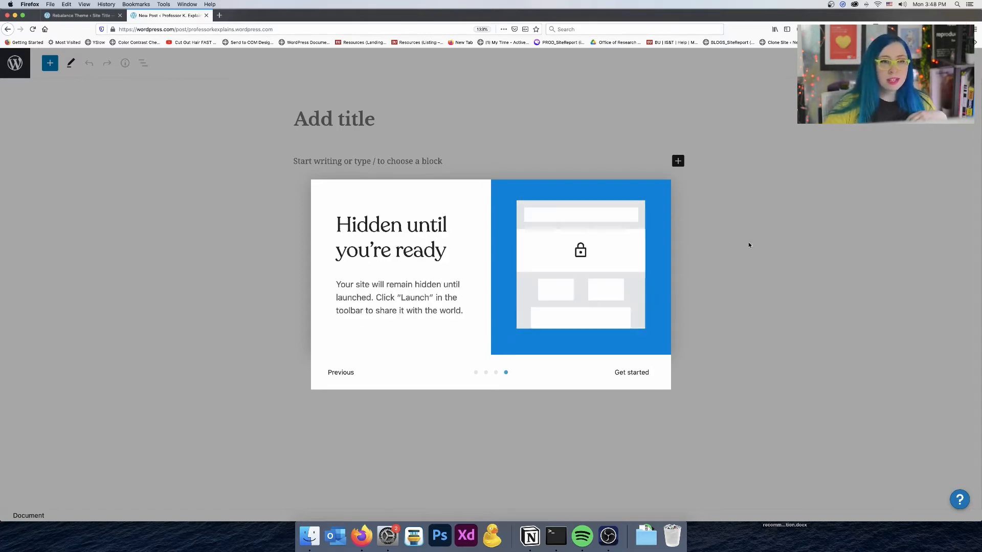
{"action": "left_click", "coordinate": [749, 245]}
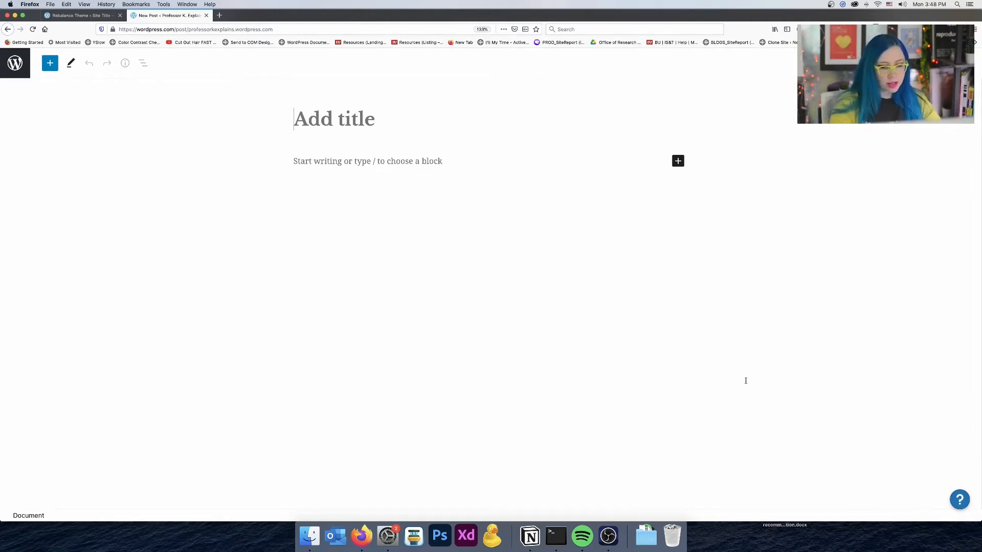
Title the post "Digital Sketchbook Response 1" and add the body paragraph "This is my new post!"
{"action": "type", "text": "Digital Sk"}
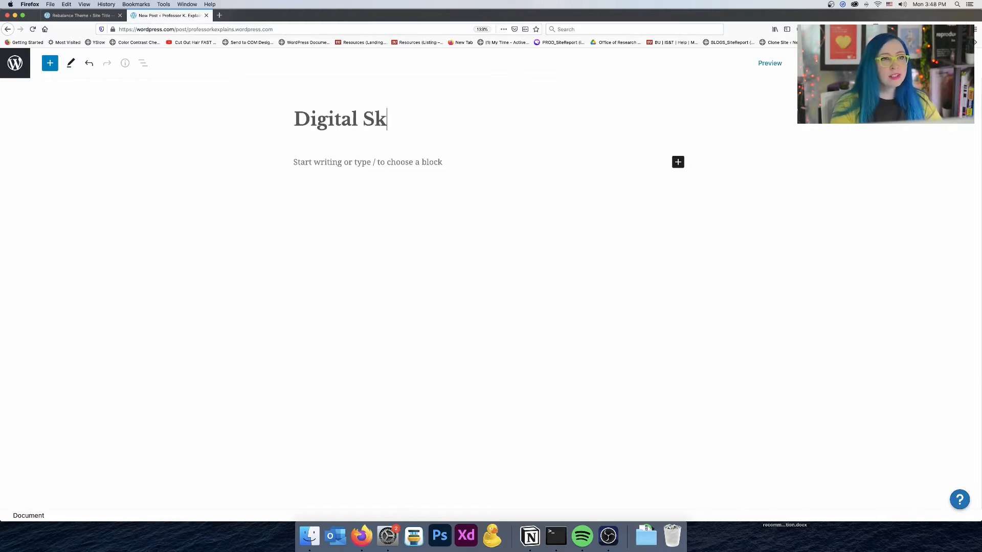
{"action": "type", "text": "etchbook Response 1"}
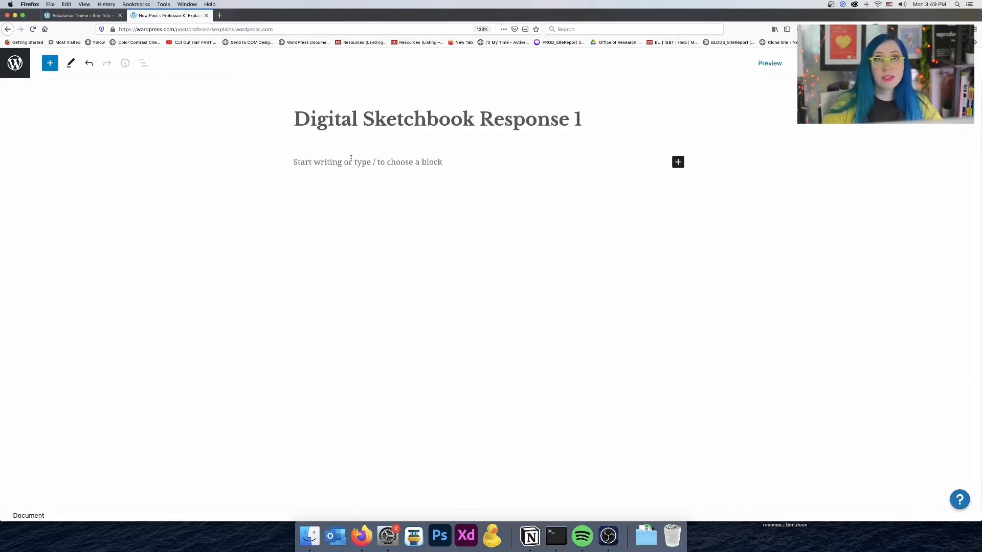
{"action": "key", "text": "Return"}
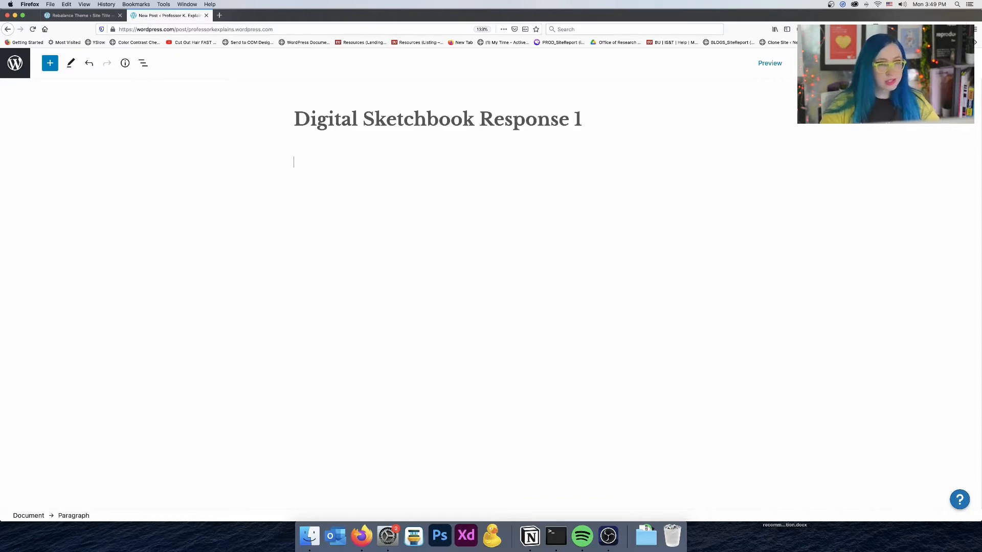
{"action": "type", "text": "This is my new post!"}
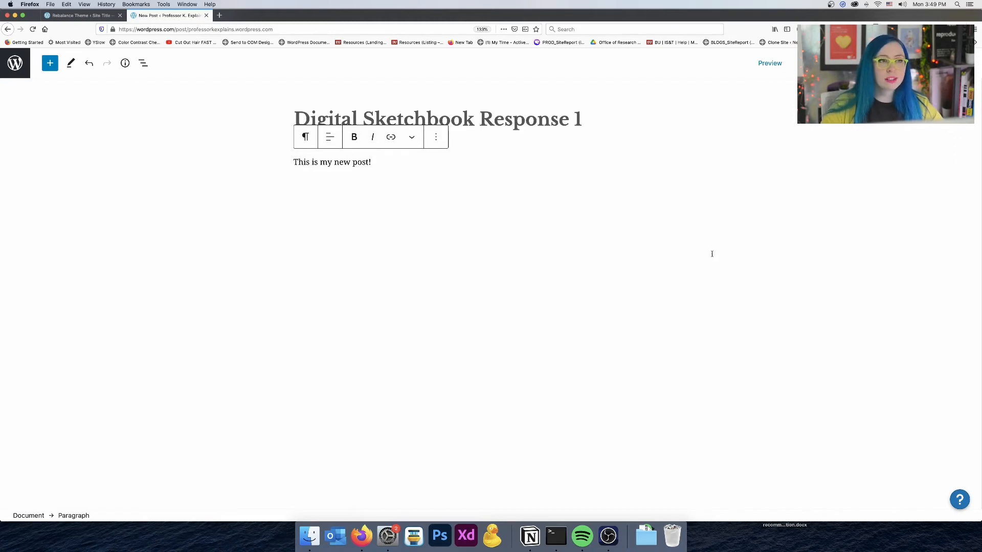
{"action": "left_click", "coordinate": [634, 150]}
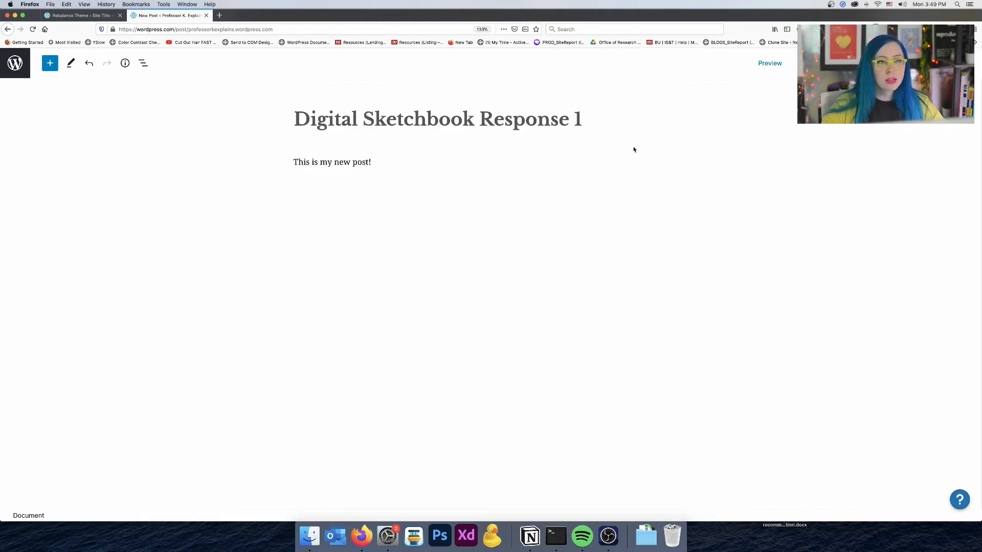
{"action": "left_click", "coordinate": [516, 166]}
{"action": "left_click", "coordinate": [570, 121]}
{"action": "left_click", "coordinate": [615, 170]}
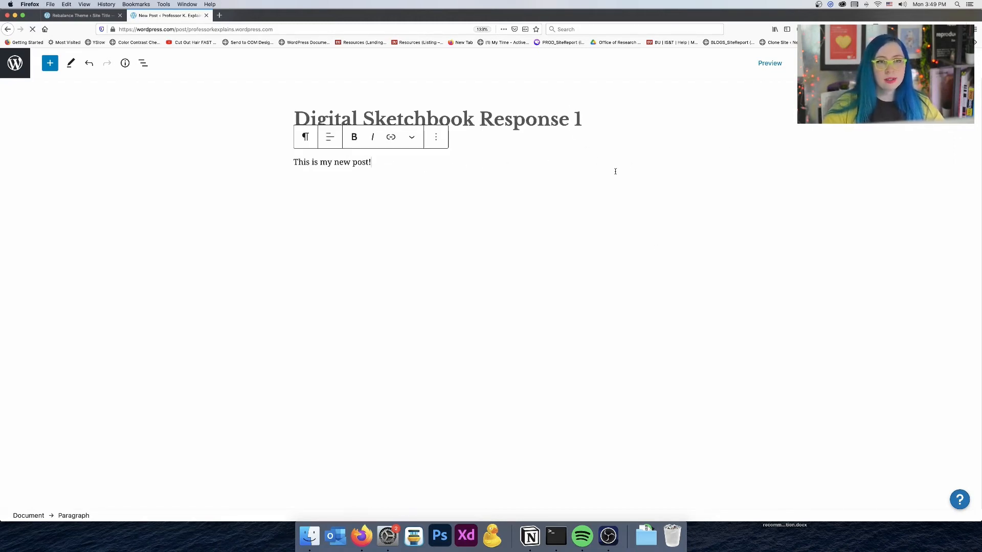
{"action": "left_click", "coordinate": [444, 136]}
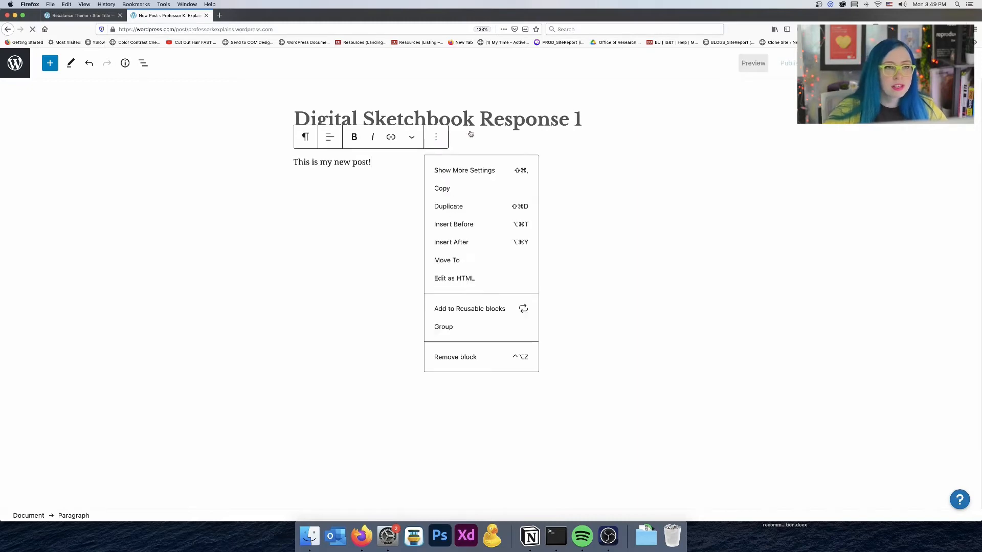
{"action": "left_click", "coordinate": [699, 178]}
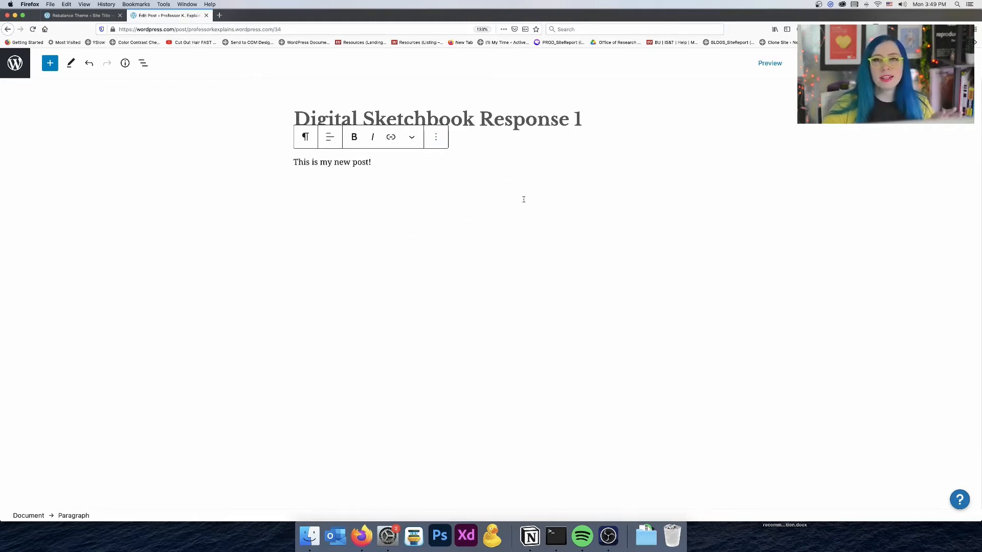
Search the block library for "image" and insert a Gallery block below the post's paragraph
{"action": "left_click", "coordinate": [50, 63]}
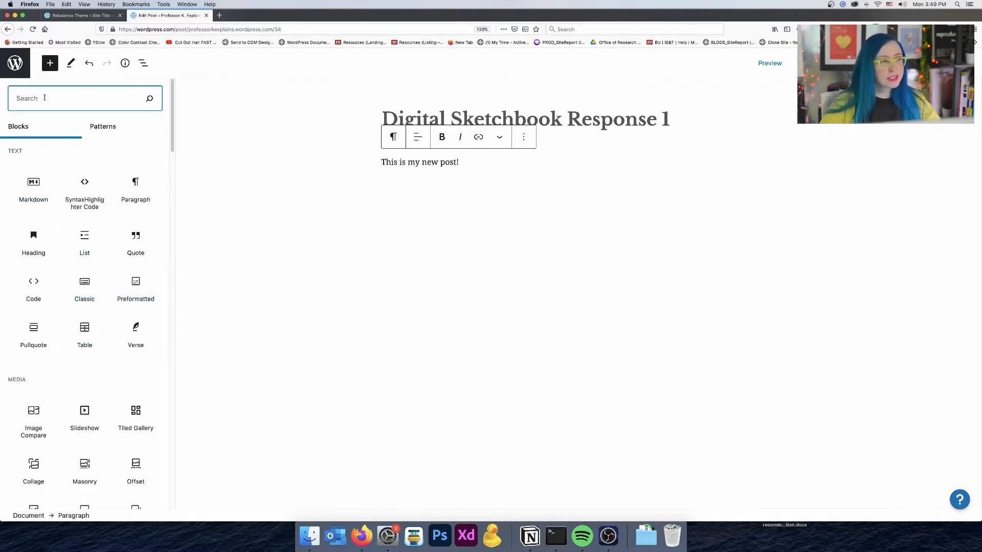
{"action": "type", "text": "image"}
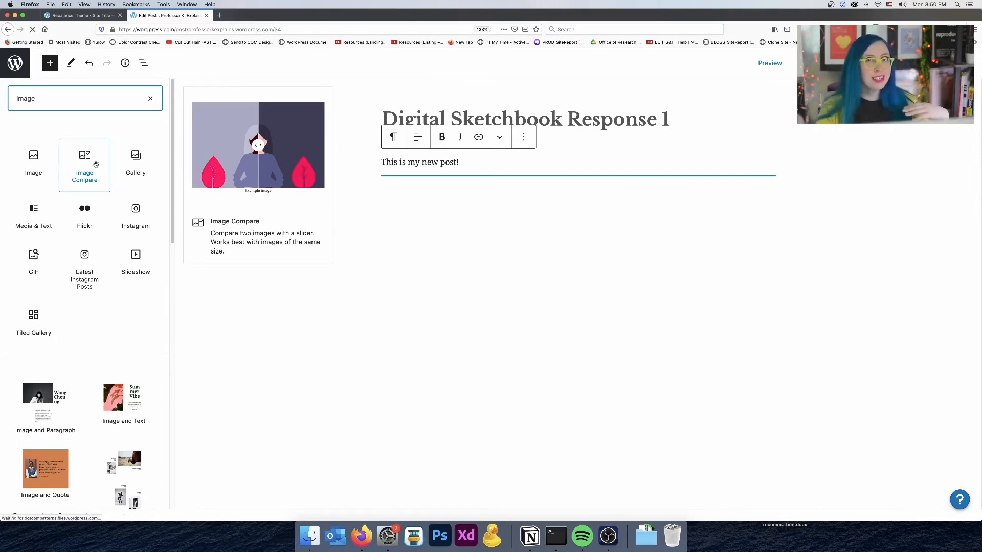
{"action": "left_click", "coordinate": [140, 165]}
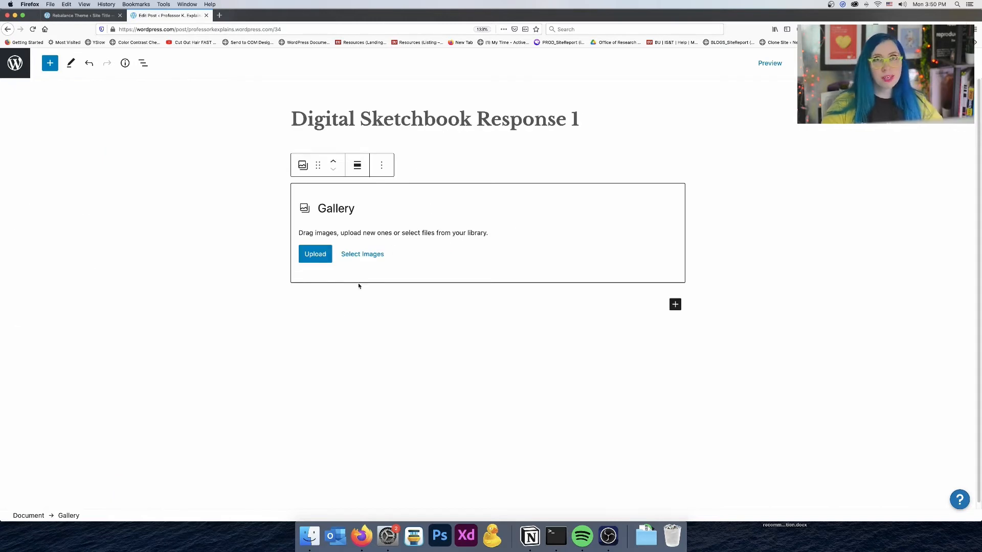
Upload banner.jpg from the Desktop into the gallery block, then deselect the block
{"action": "left_click", "coordinate": [362, 254]}
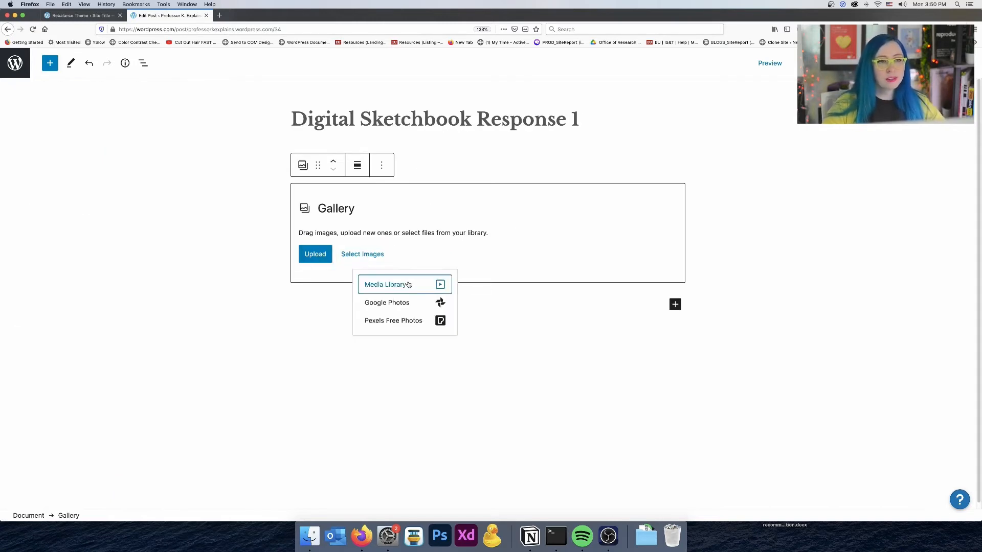
{"action": "left_click", "coordinate": [315, 402]}
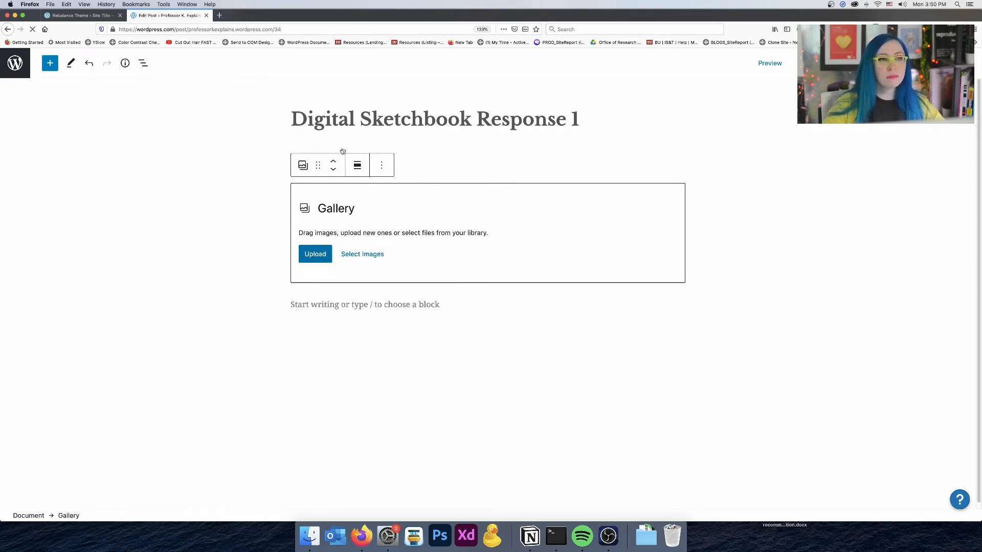
{"action": "left_click", "coordinate": [314, 255]}
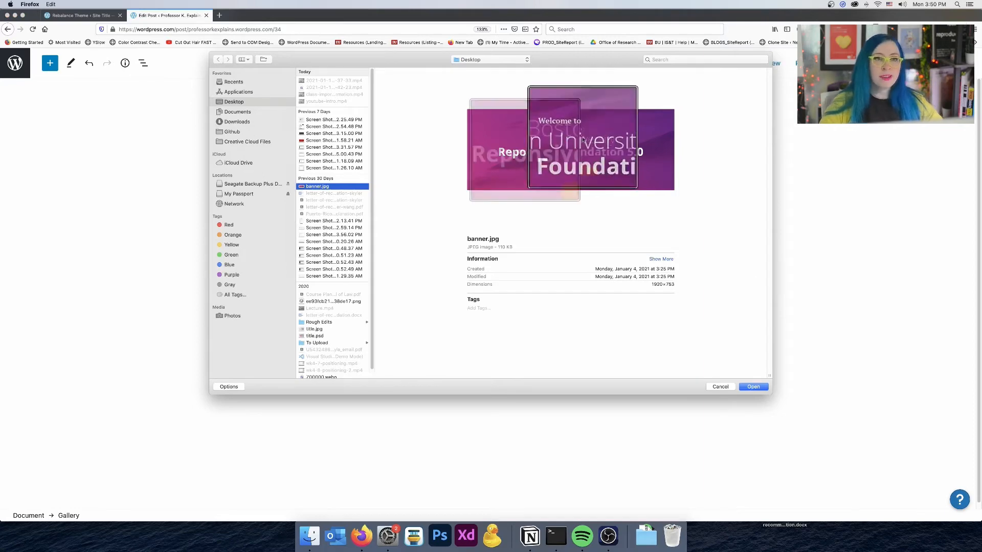
{"action": "left_click", "coordinate": [754, 387]}
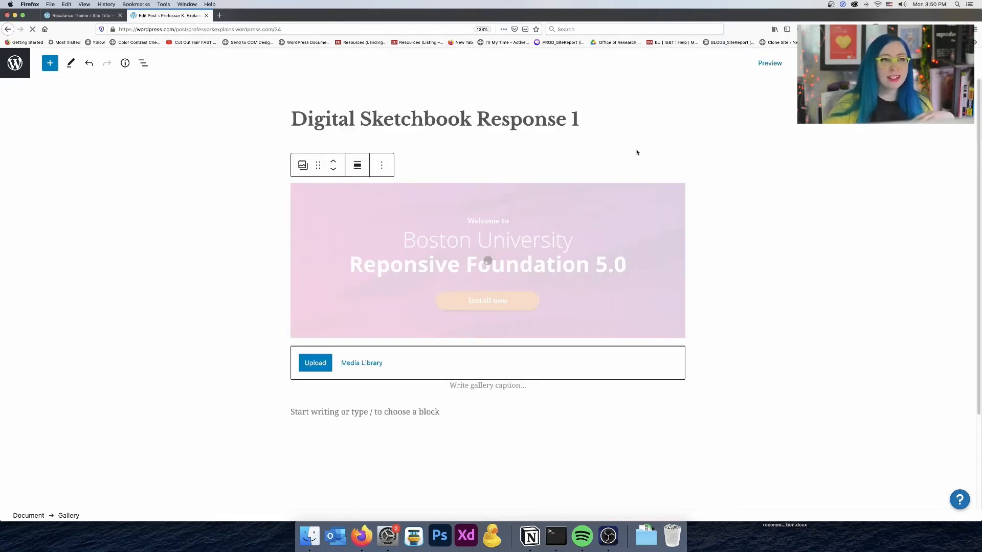
{"action": "left_click", "coordinate": [873, 257]}
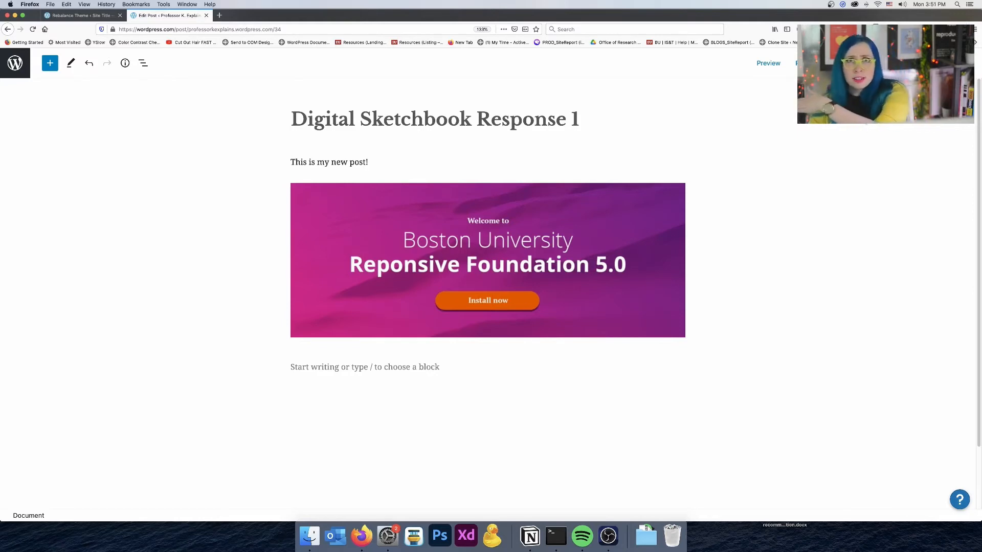
Preview the post in the desktop view, check its header image and body content, and close the preview
{"action": "left_click", "coordinate": [771, 65]}
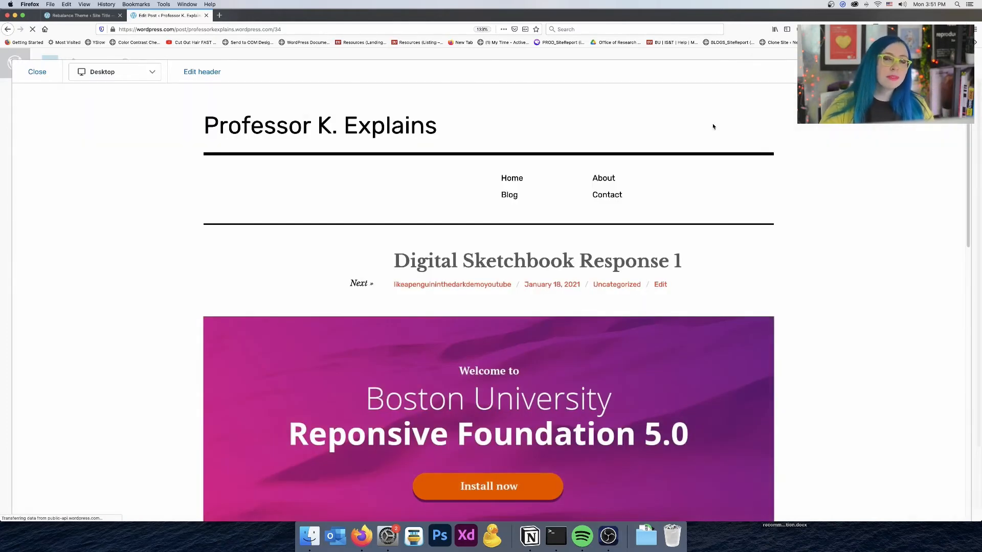
{"action": "scroll", "coordinate": [627, 242], "scroll_direction": "down", "scroll_amount": 5}
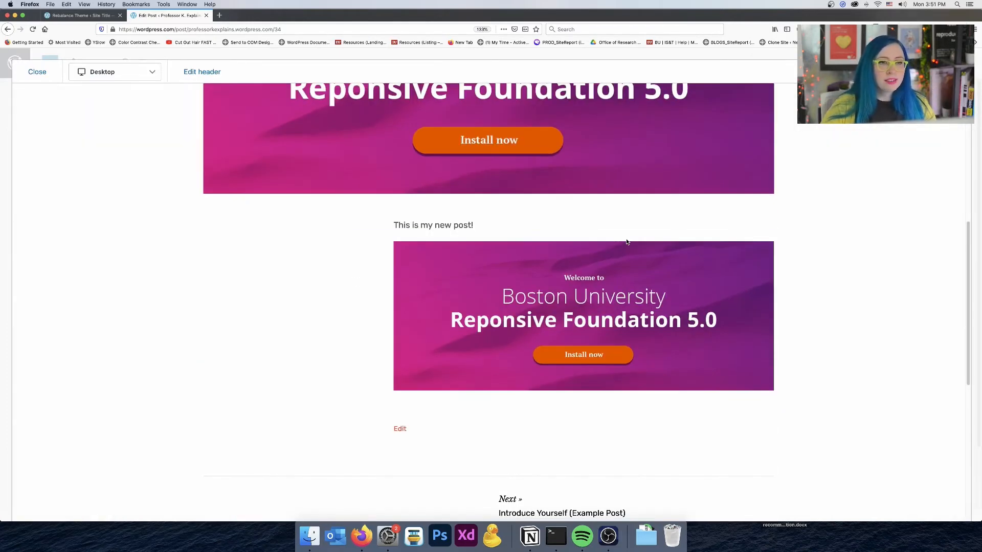
{"action": "scroll", "coordinate": [627, 242], "scroll_direction": "up", "scroll_amount": 5}
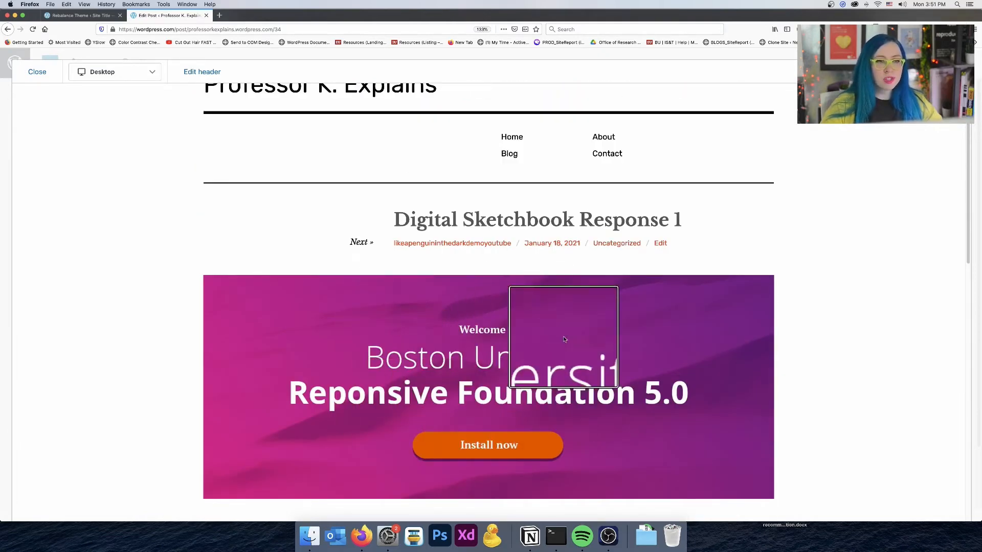
{"action": "scroll", "coordinate": [563, 340], "scroll_direction": "down", "scroll_amount": 4}
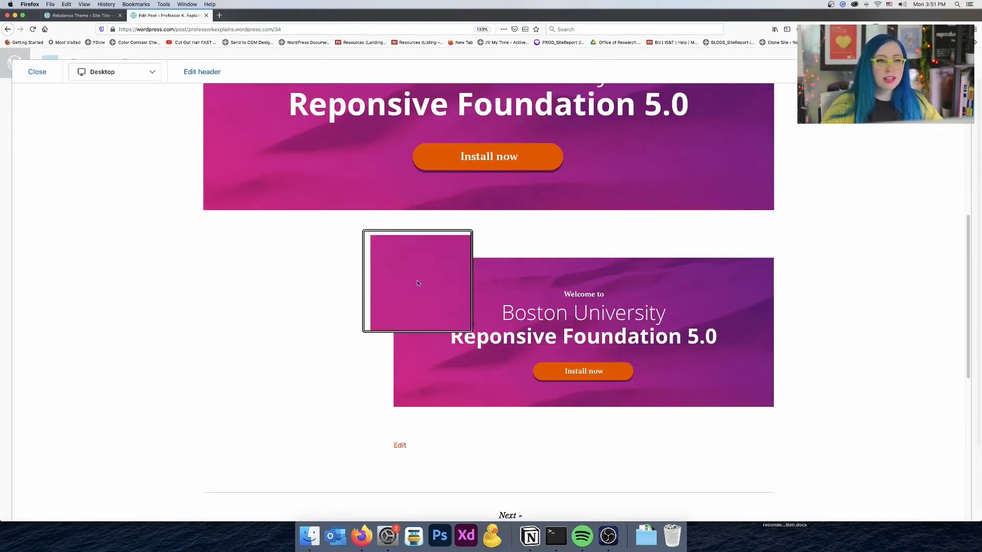
{"action": "left_click", "coordinate": [39, 73]}
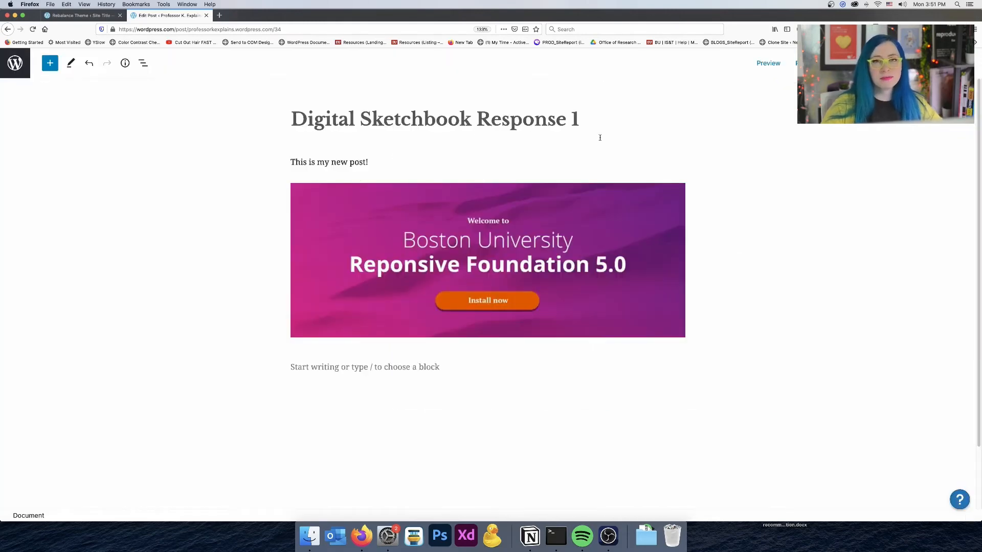
Publish the post immediately with public visibility and open the published post
{"action": "left_click", "coordinate": [860, 63]}
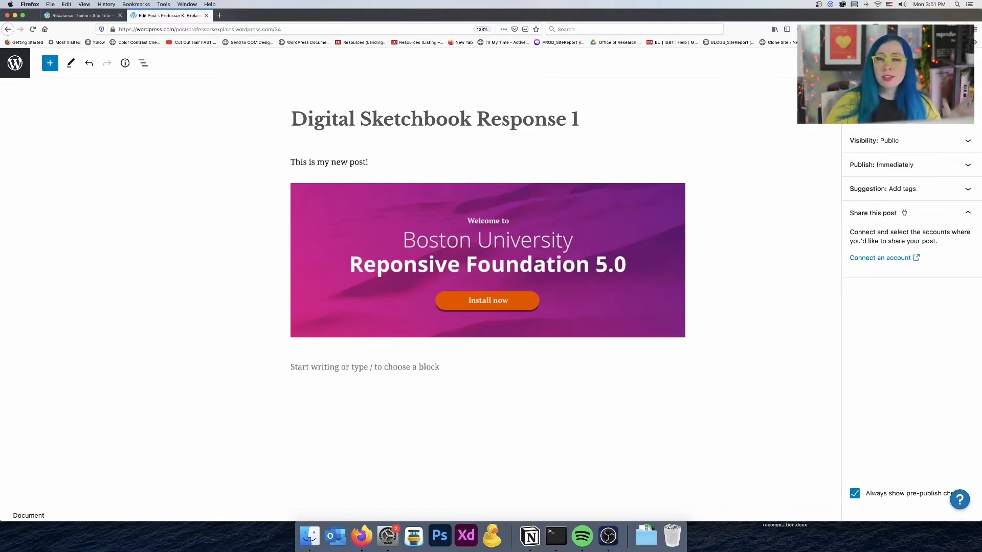
{"action": "left_click", "coordinate": [878, 63]}
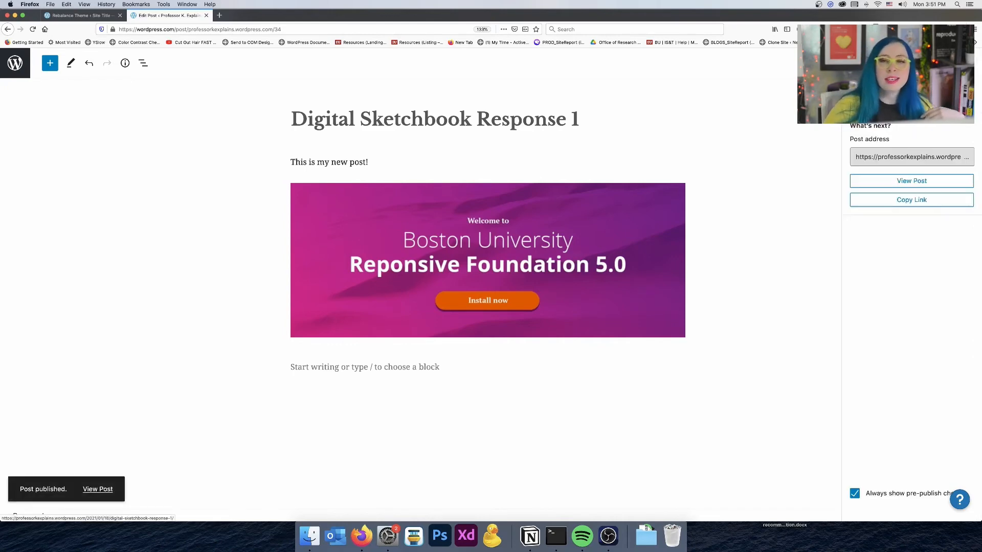
{"action": "left_click", "coordinate": [917, 182]}
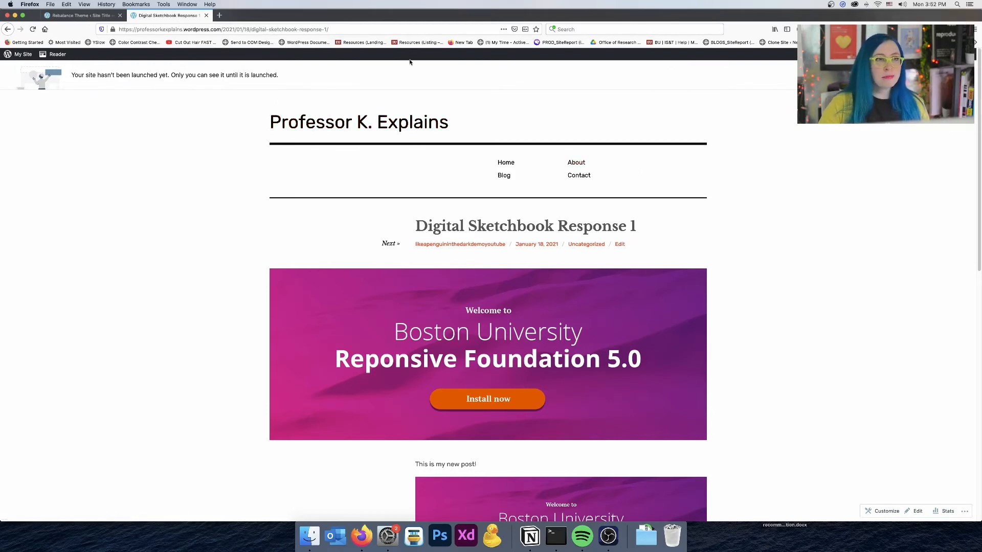
Copy the post's address, open it in a private window to check how visitors see it, and close that window
{"action": "left_click", "coordinate": [341, 31]}
{"action": "key", "text": "super+c"}
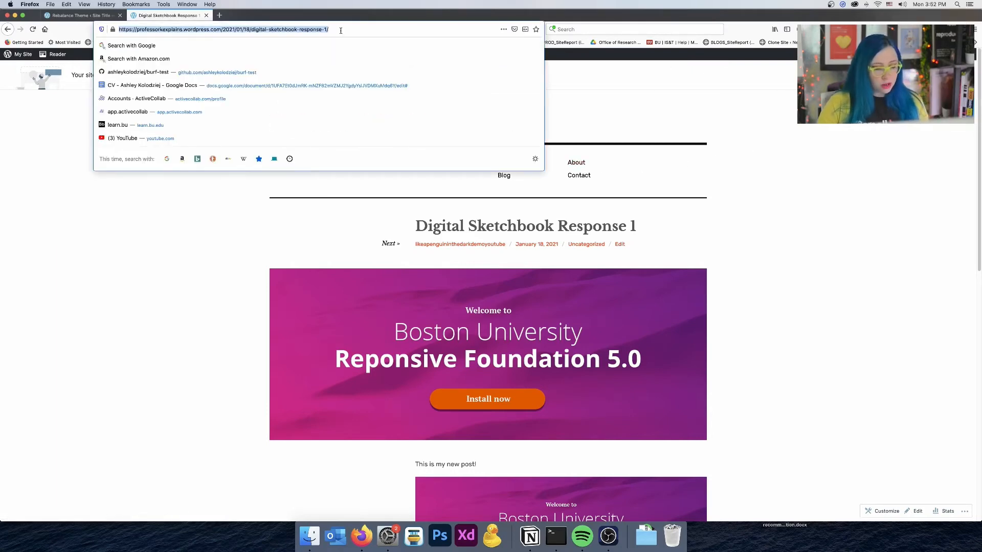
{"action": "left_click", "coordinate": [761, 139]}
{"action": "left_click", "coordinate": [49, 4]}
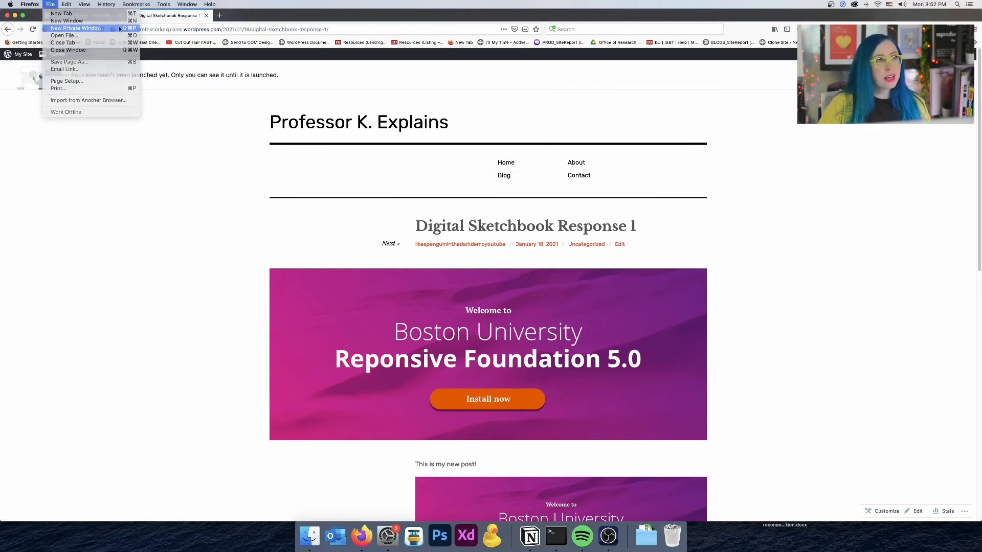
{"action": "left_click", "coordinate": [66, 30]}
{"action": "key", "text": "super+v"}
{"action": "key", "text": "Return"}
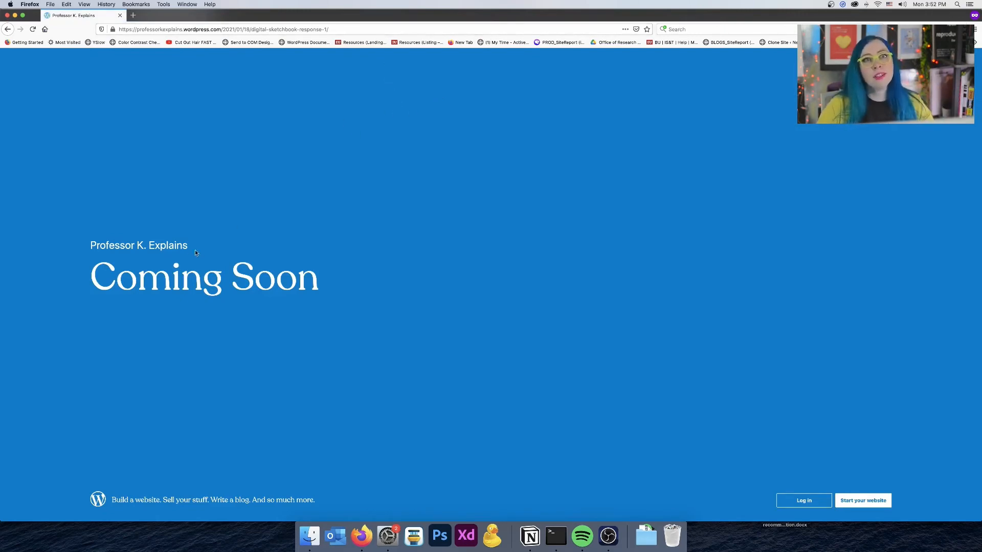
{"action": "left_click_drag", "start_coordinate": [238, 266], "coordinate": [242, 221]}
{"action": "left_click_drag", "start_coordinate": [145, 236], "coordinate": [126, 168]}
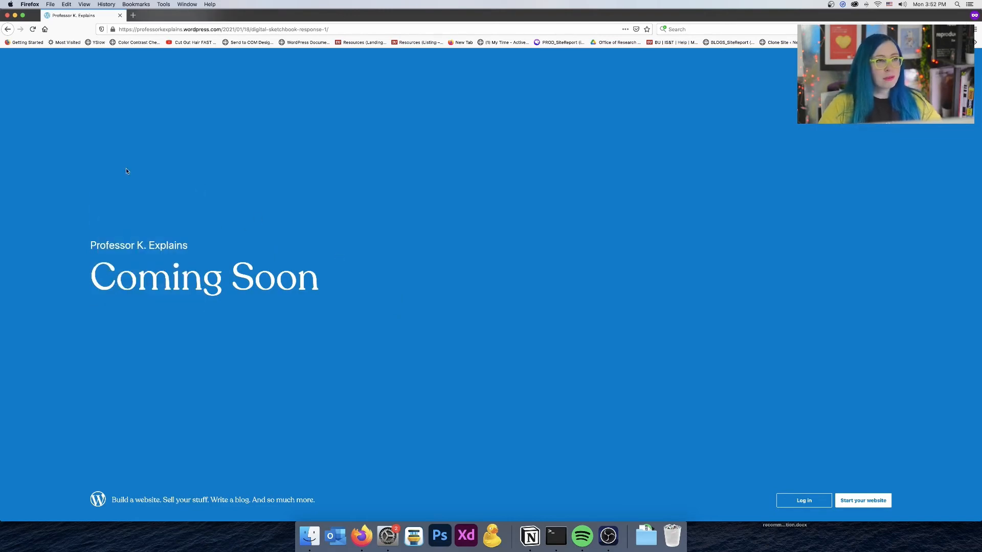
{"action": "left_click", "coordinate": [119, 15]}
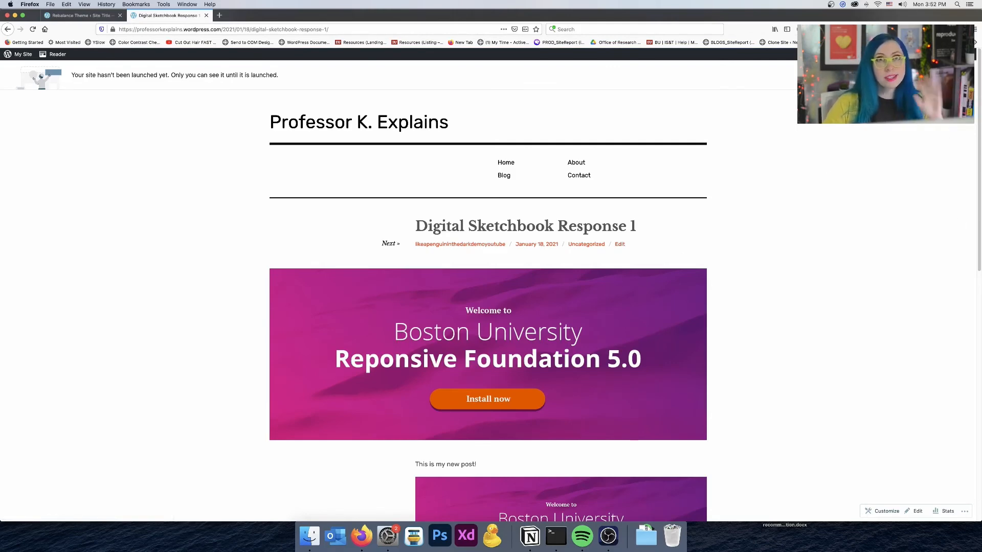
Launch the site with the free address professorkexplains.wordpress.com, skipping the domain purchase and choosing the free site plan
{"action": "left_click", "coordinate": [725, 60]}
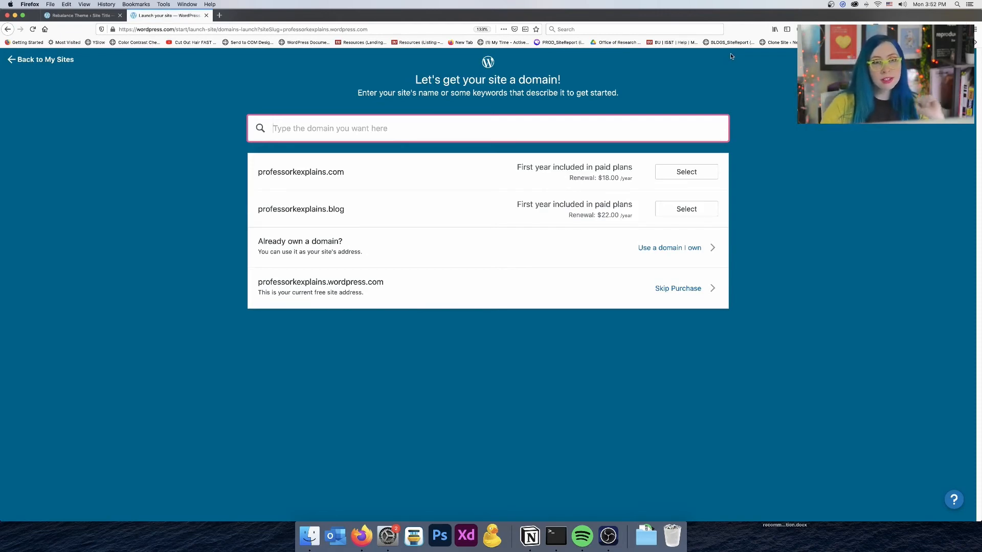
{"action": "key", "text": "alt+super+8"}
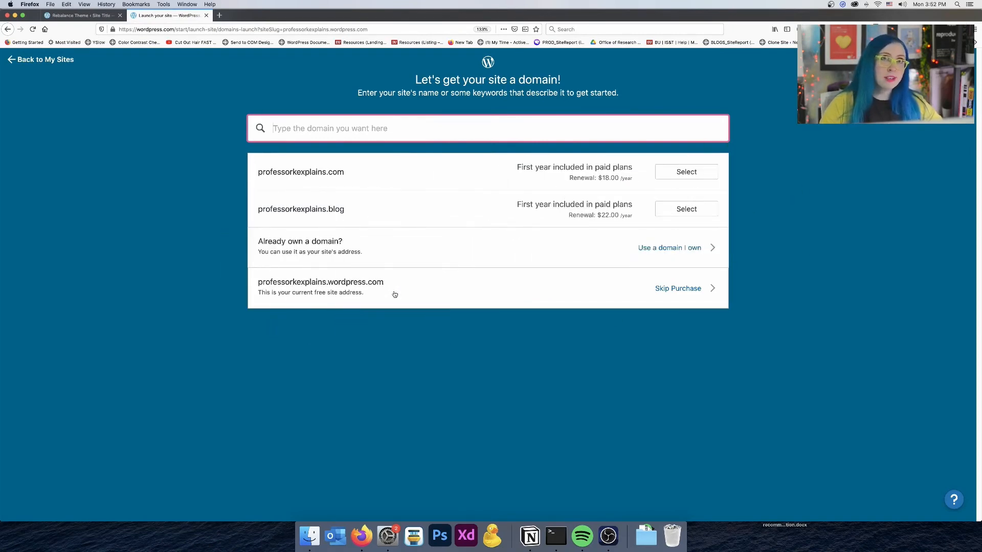
{"action": "left_click", "coordinate": [677, 290]}
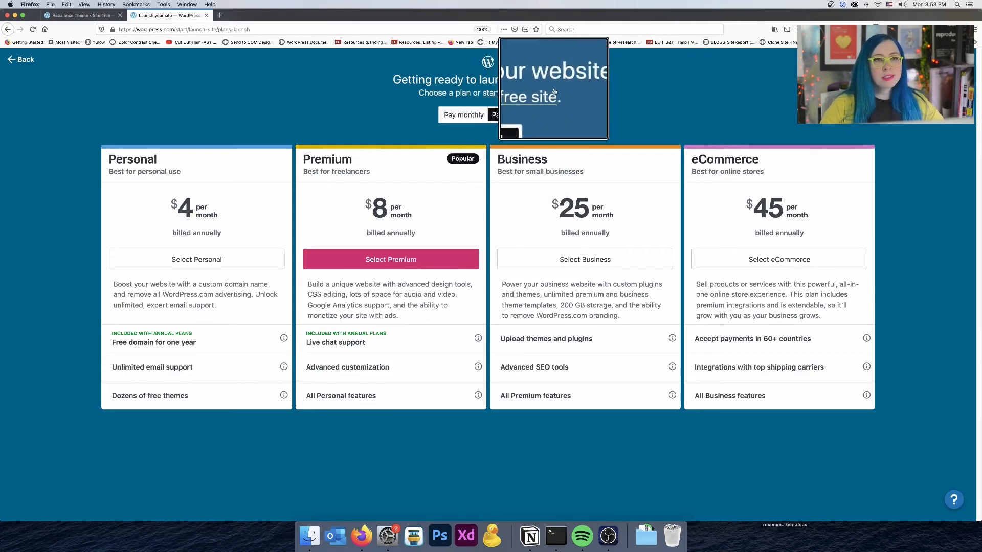
{"action": "left_click", "coordinate": [538, 94]}
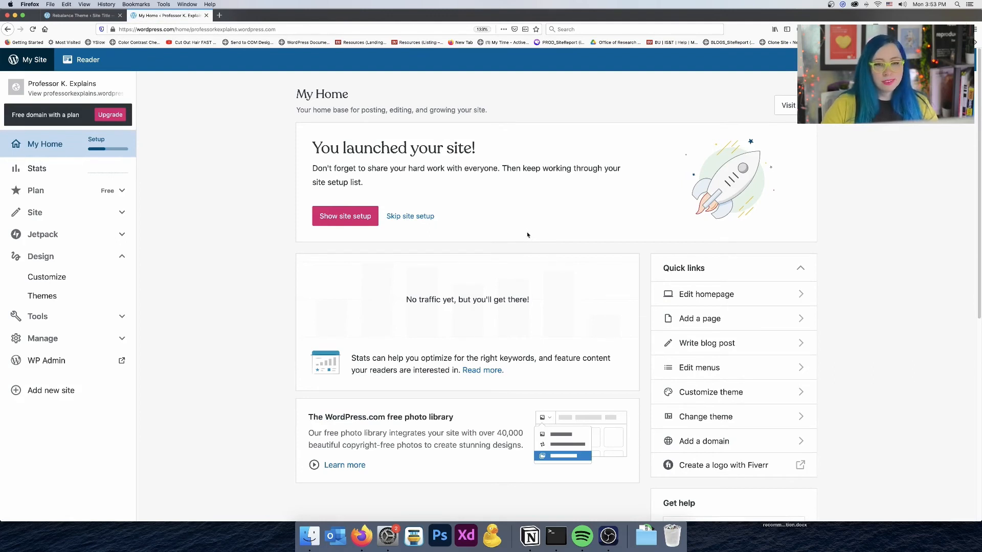
Open professorkexplains.wordpress.com in a private window and look over the public home page
{"action": "left_click", "coordinate": [188, 28]}
{"action": "left_click", "coordinate": [206, 287]}
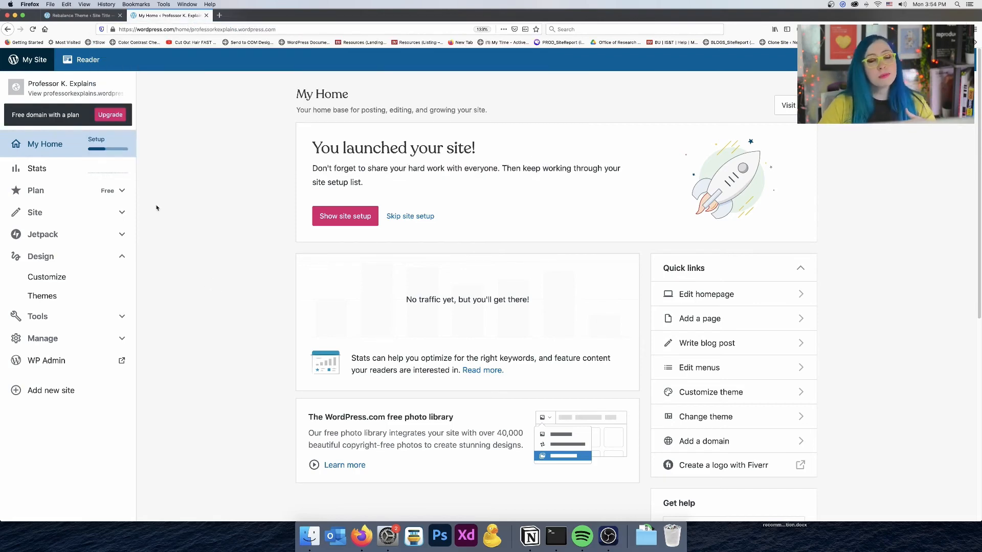
{"action": "left_click", "coordinate": [50, 4]}
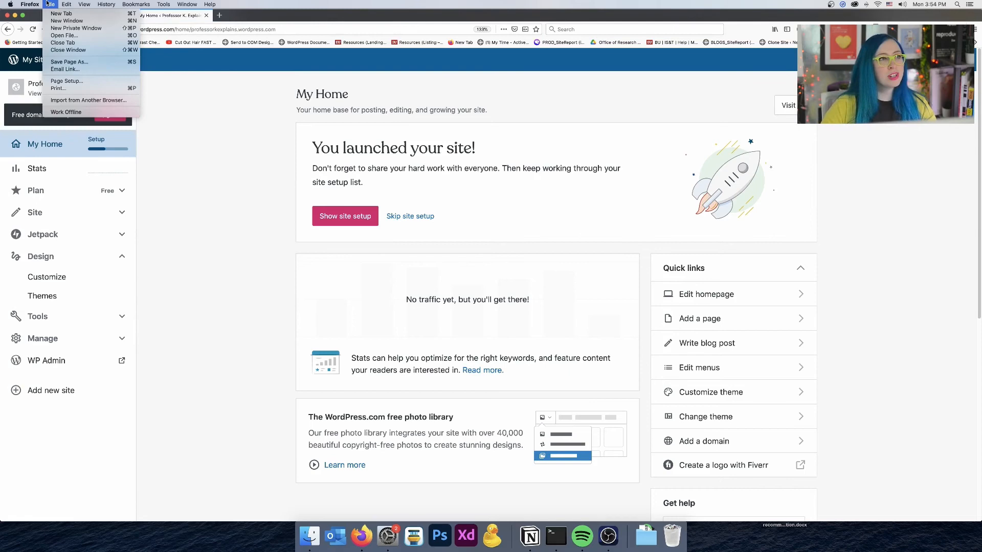
{"action": "left_click", "coordinate": [53, 28]}
{"action": "type", "text": "professorkexplains.wordpress.com"}
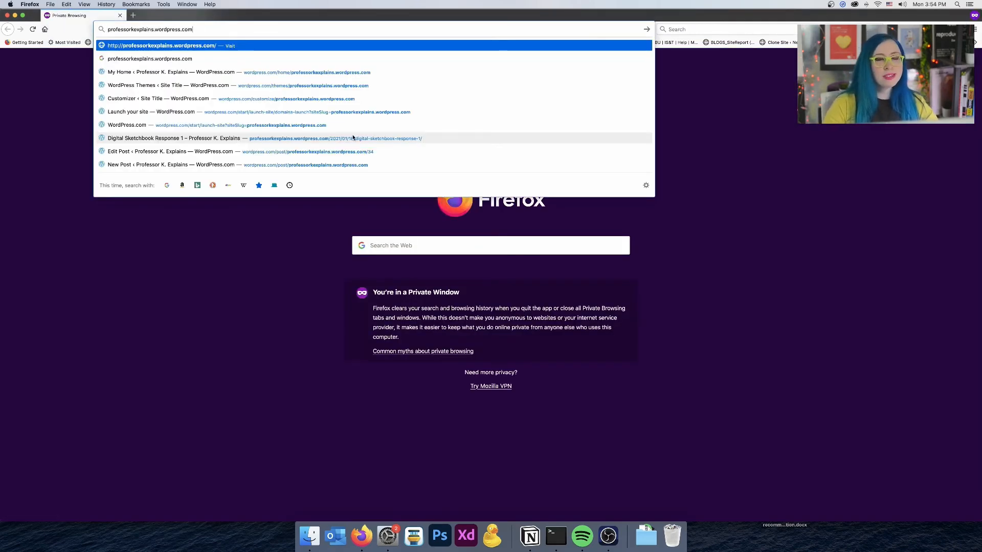
{"action": "key", "text": "Return"}
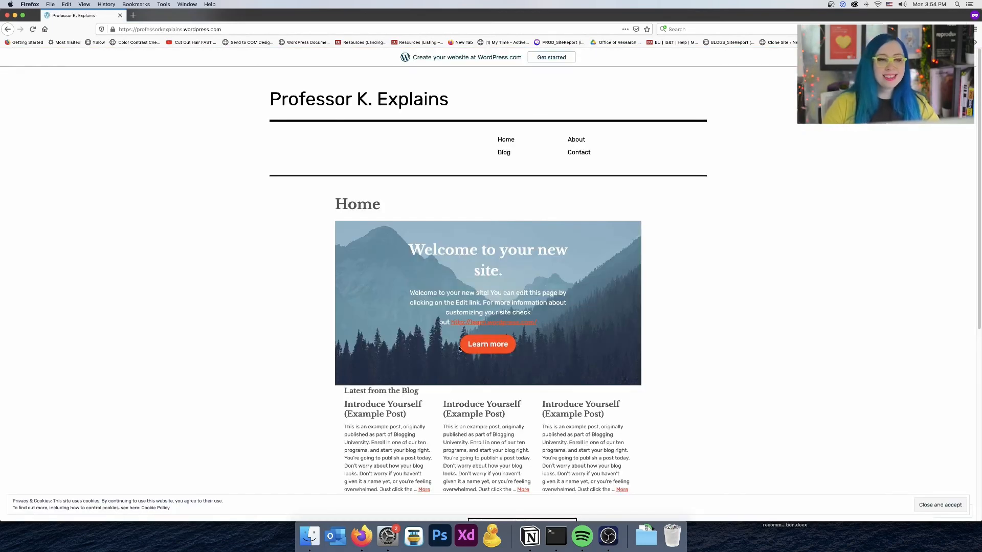
{"action": "scroll", "coordinate": [460, 351], "scroll_direction": "down", "scroll_amount": 5}
{"action": "scroll", "coordinate": [653, 310], "scroll_direction": "down", "scroll_amount": 3}
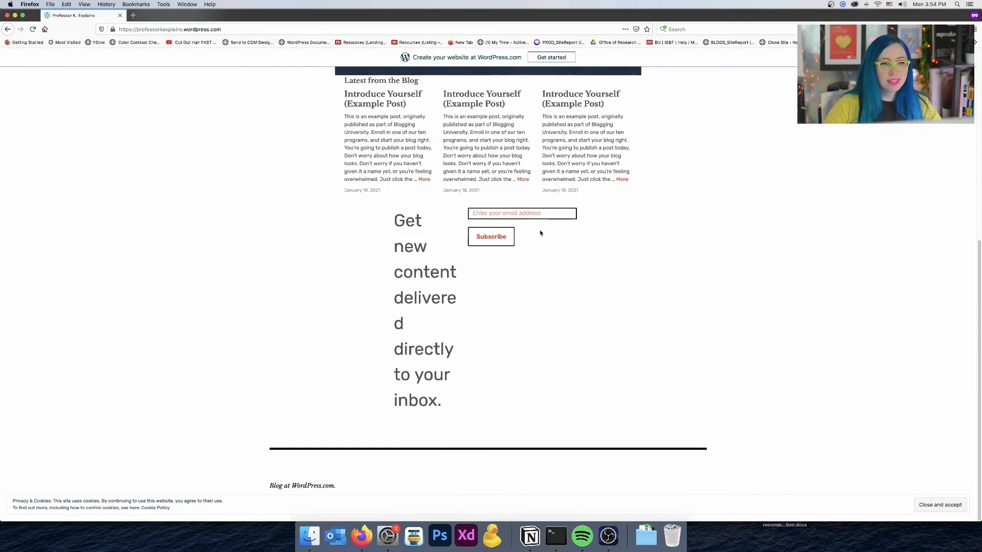
{"action": "scroll", "coordinate": [497, 216], "scroll_direction": "up", "scroll_amount": 8}
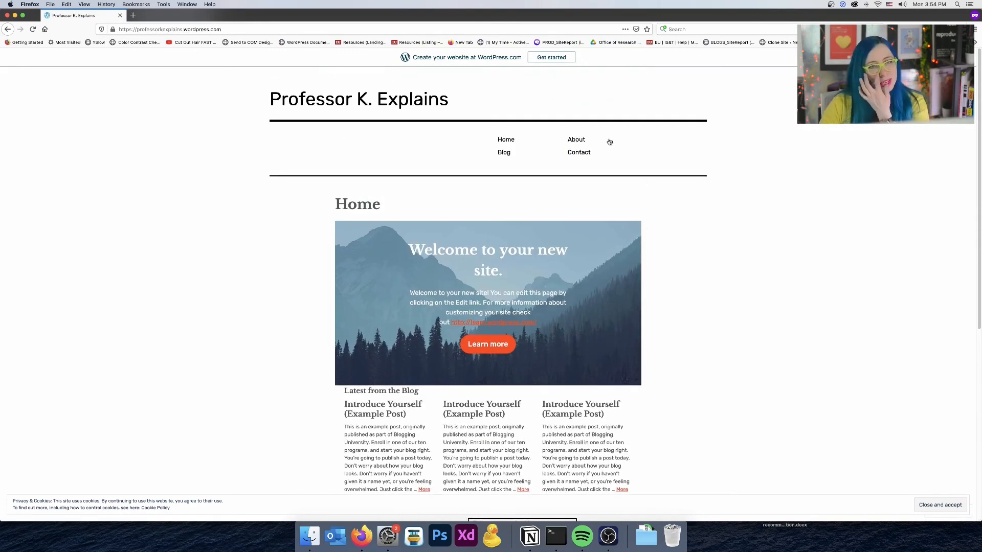
Open the site's Blog page and look through the listed posts for "Digital Sketchbook Response 1"
{"action": "left_click", "coordinate": [504, 153]}
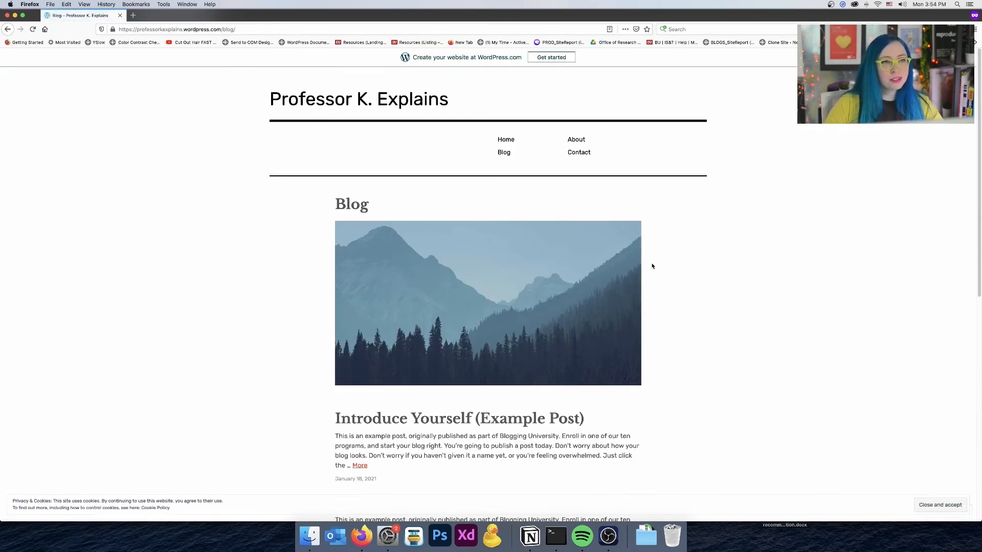
{"action": "scroll", "coordinate": [652, 266], "scroll_direction": "down", "scroll_amount": 10}
{"action": "scroll", "coordinate": [649, 253], "scroll_direction": "up", "scroll_amount": 3}
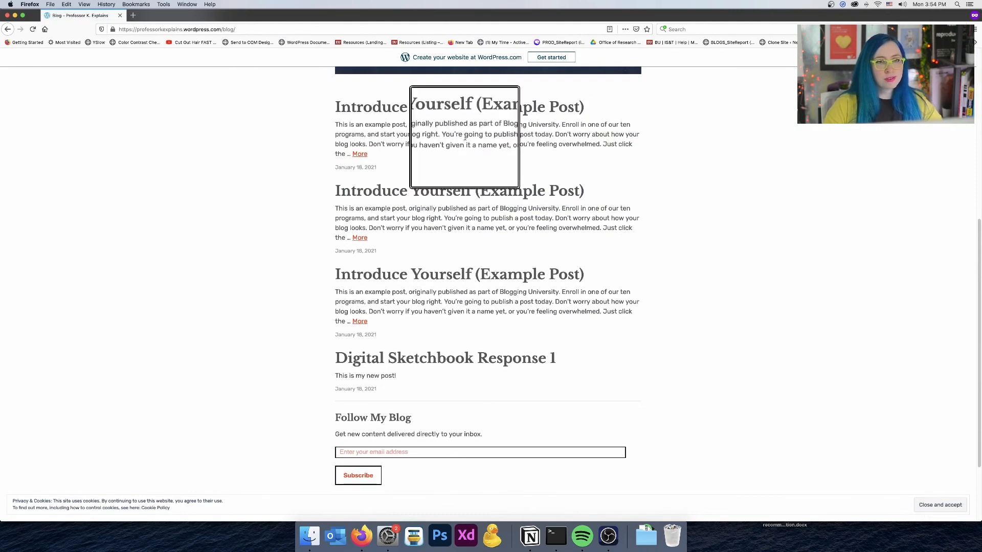